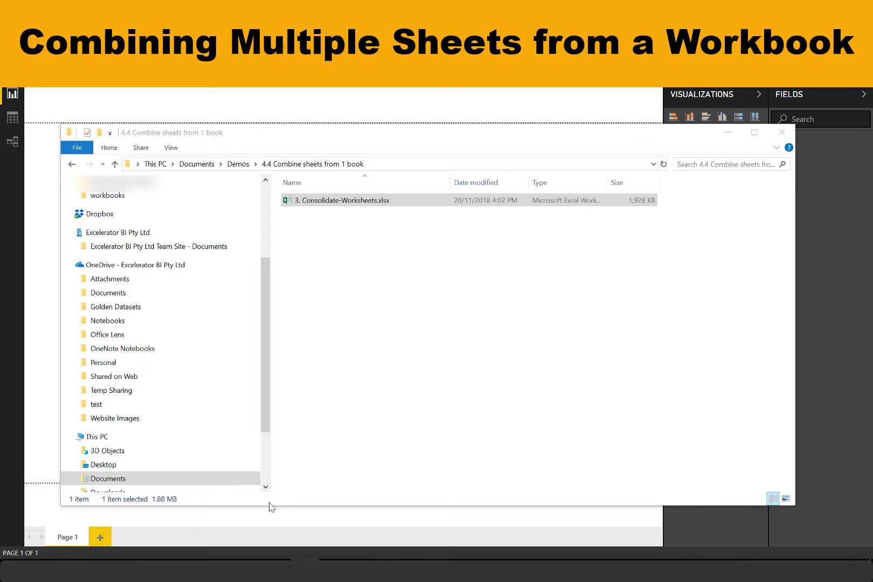
Step: In Excel, browse the Consolidate-Worksheets workbook's Jan sheet, then its Feb sheet
mouse_move(276, 571)
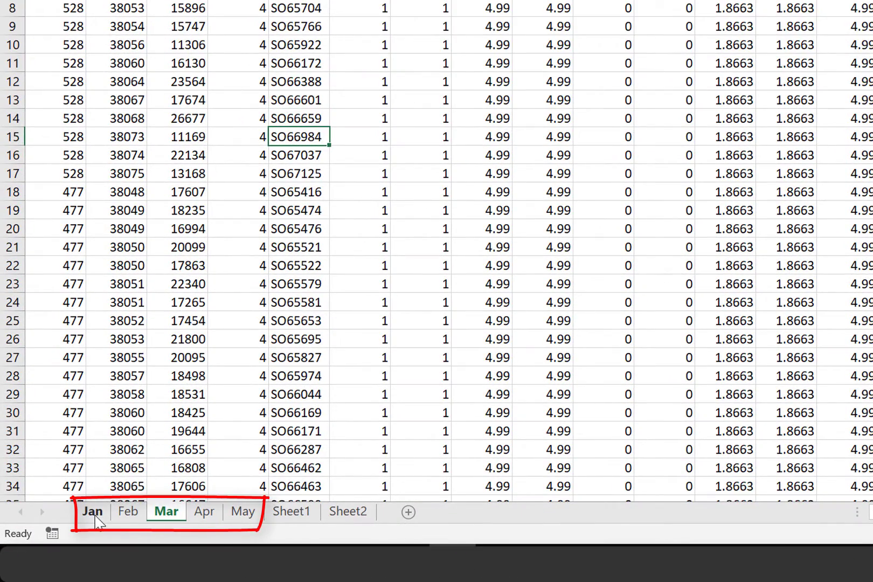
click(94, 520)
click(135, 518)
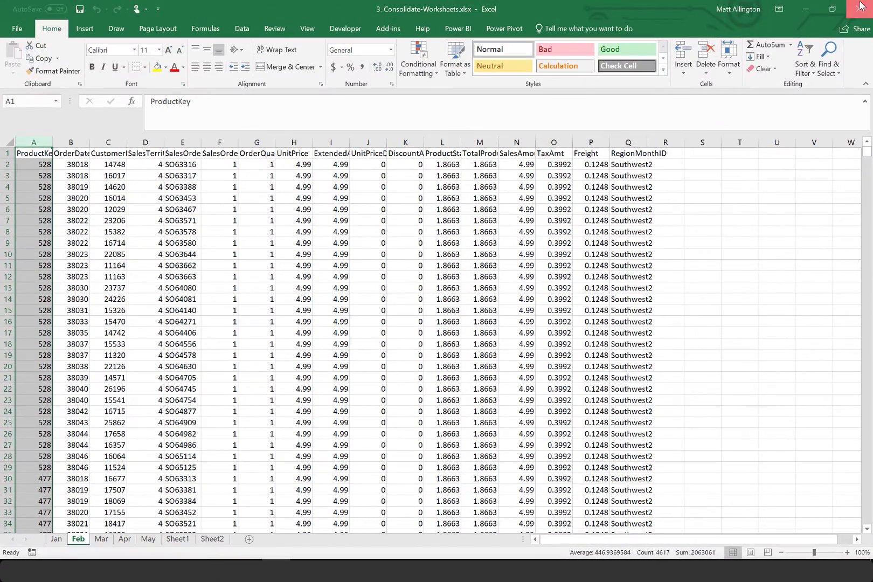
Step: Close Excel, check the workbook folder's full path in Explorer, and return to Power BI Desktop
click(861, 6)
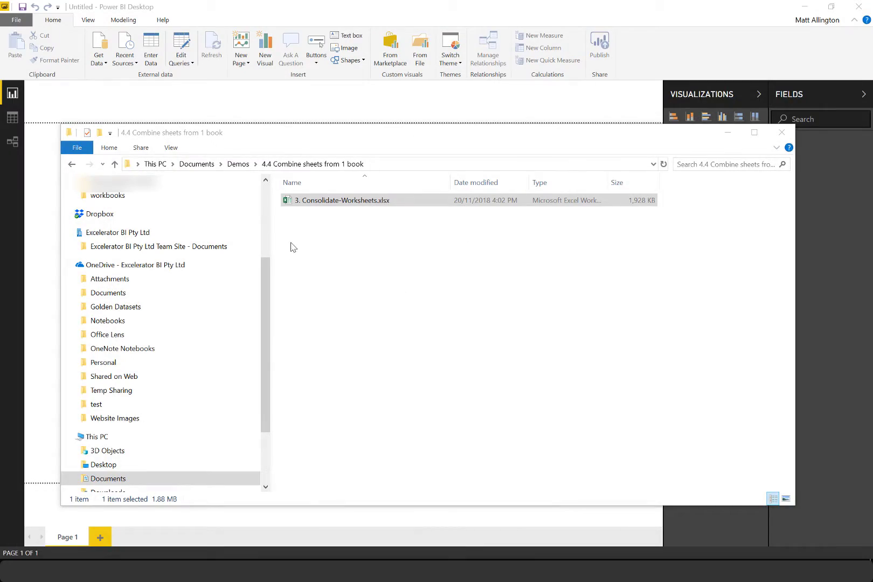
click(248, 10)
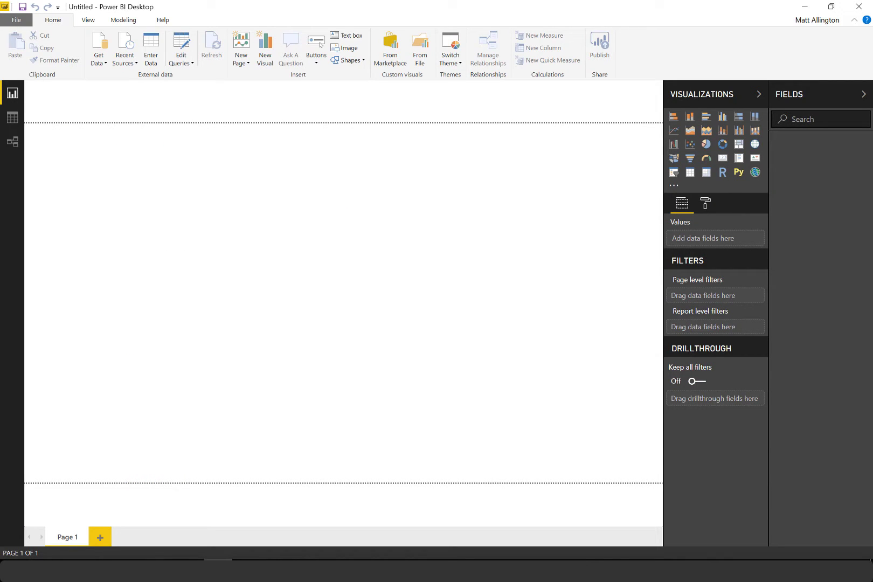
click(60, 570)
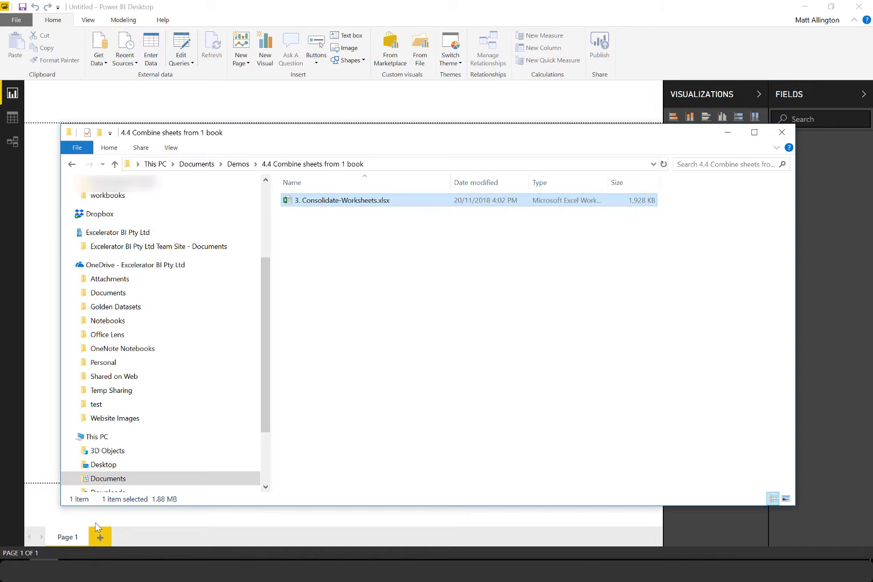
click(421, 168)
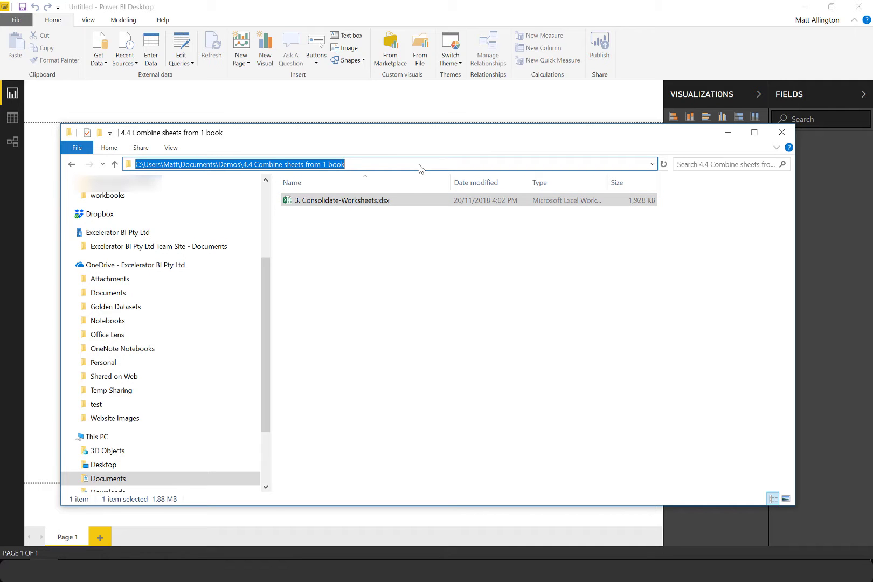
click(92, 59)
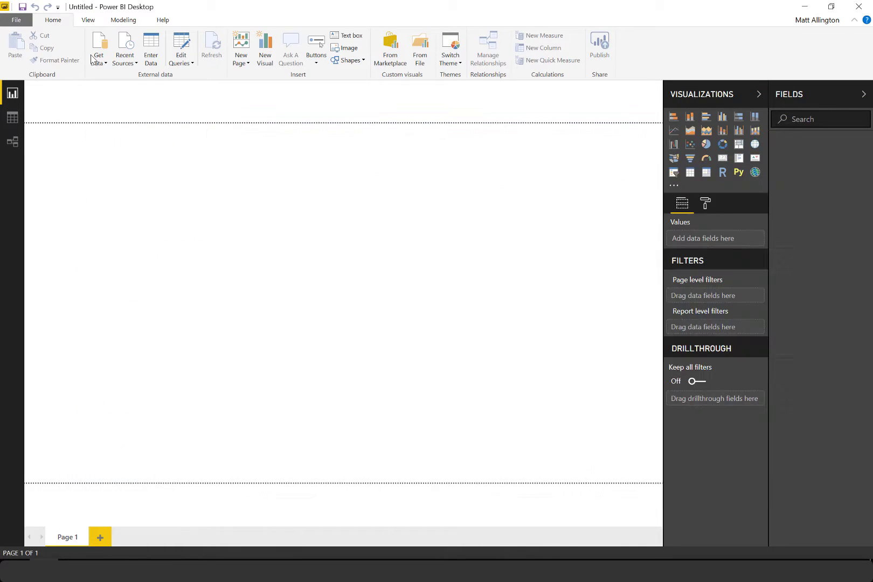
Step: Load 3. Consolidate-Worksheets.xlsx as an Excel source into the Navigator
click(63, 101)
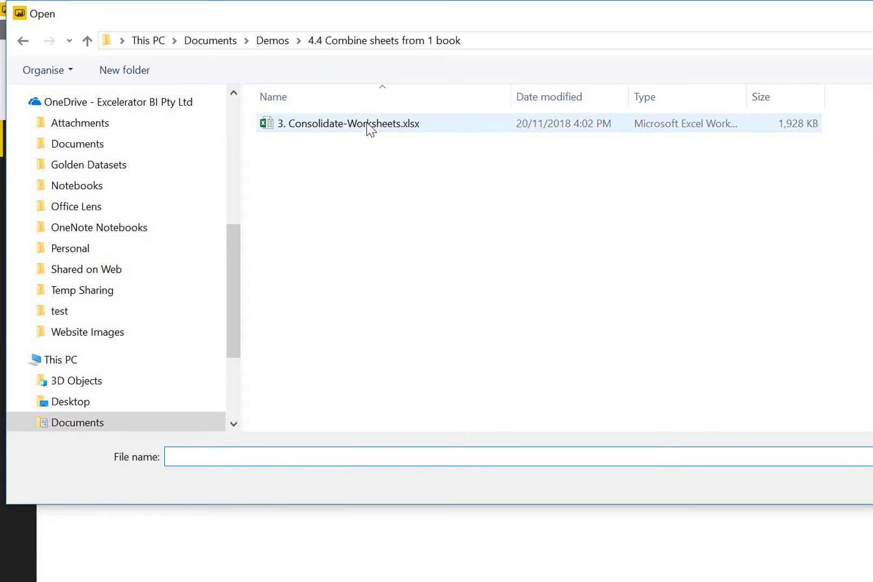
click(370, 129)
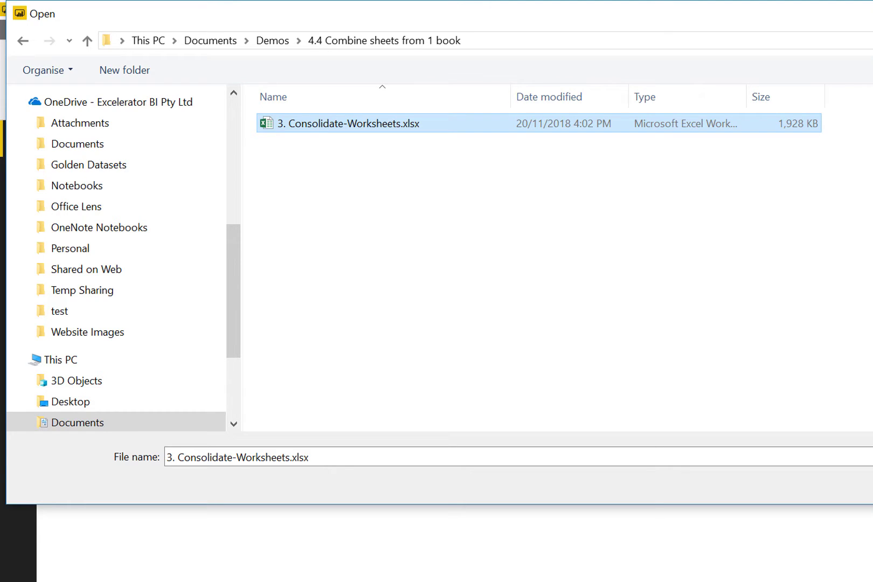
key(Return)
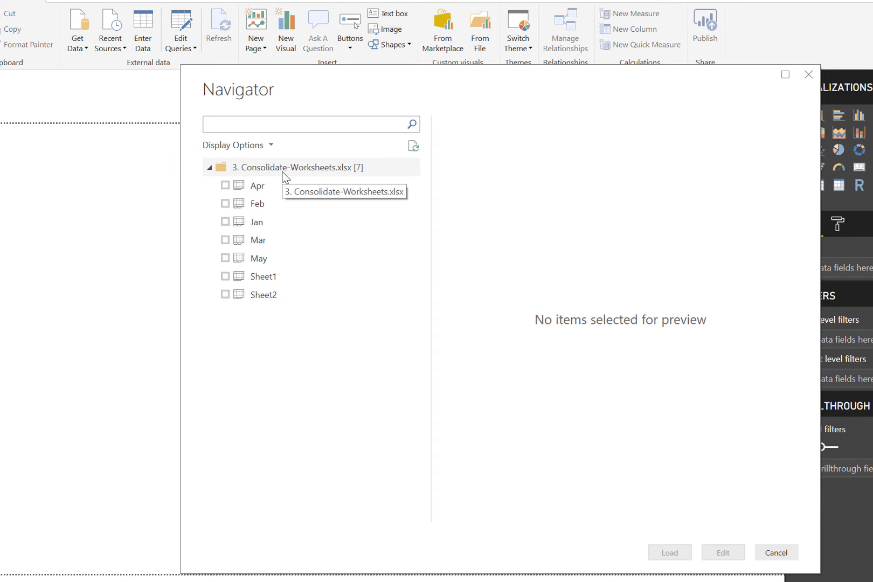
Step: Edit the whole workbook node from Navigator, listing all seven sheets in Power Query Editor
right_click(282, 174)
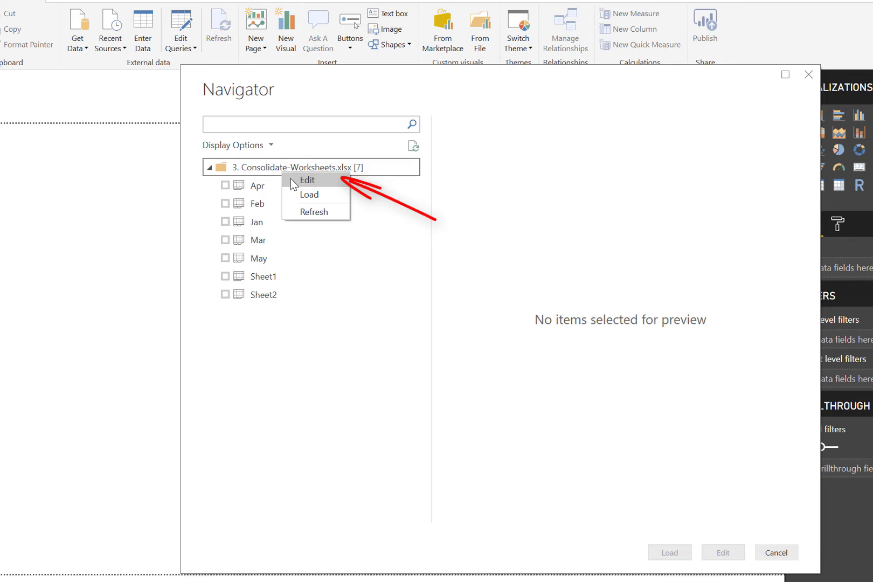
click(292, 180)
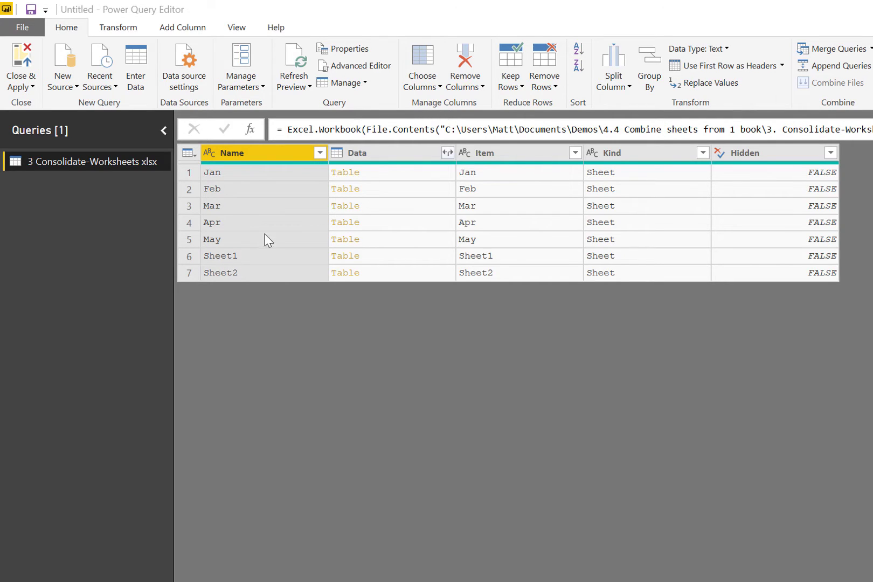
Step: Filter the Name column to 'does not begin with' Sheet, keeping only Jan–May
click(321, 152)
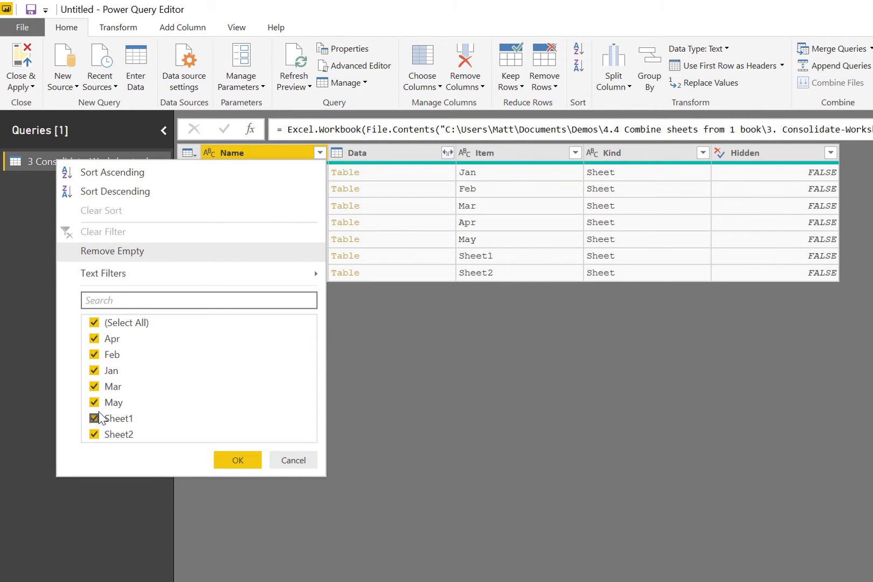
mouse_move(157, 278)
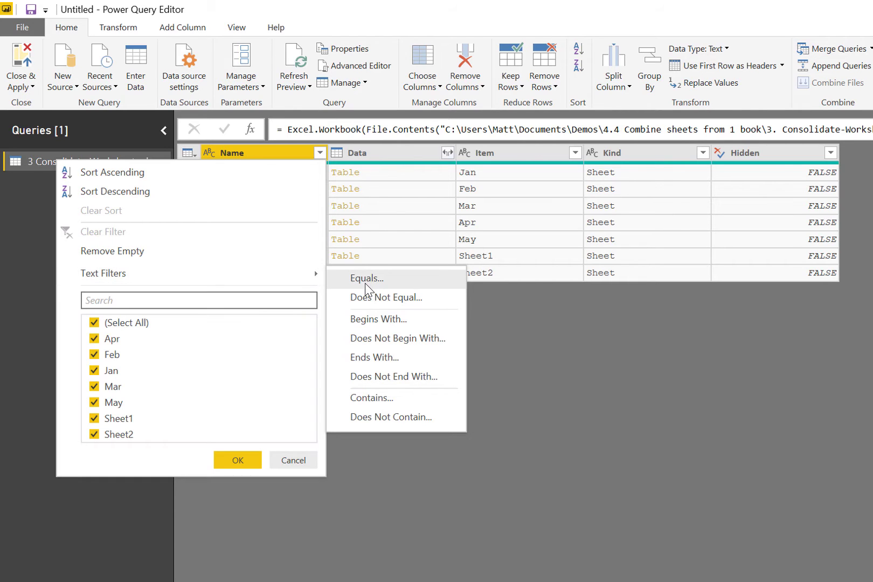
click(383, 377)
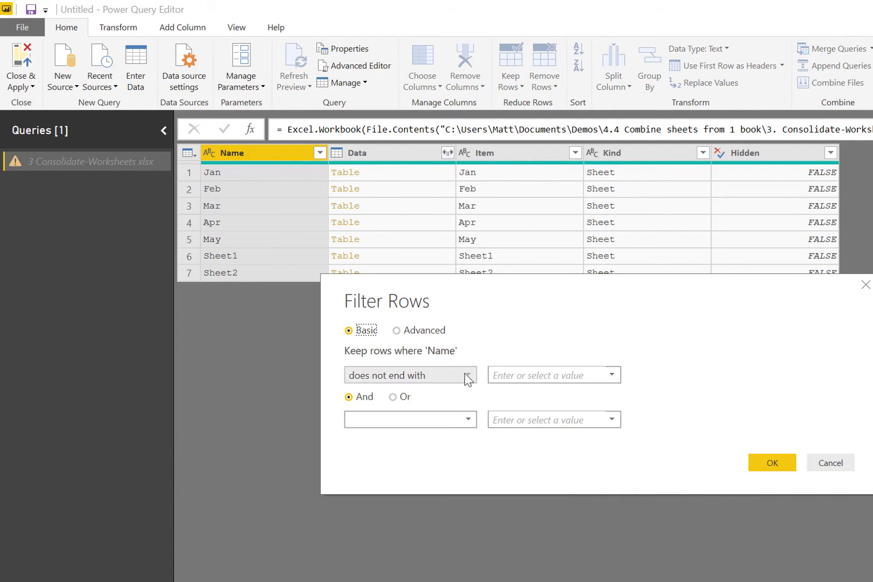
click(467, 374)
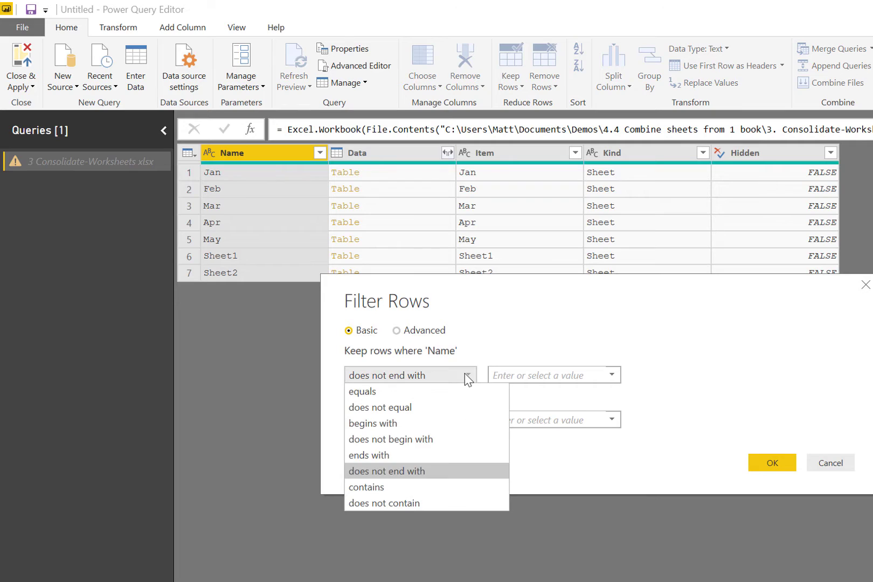
click(420, 438)
click(523, 380)
text(Sheet)
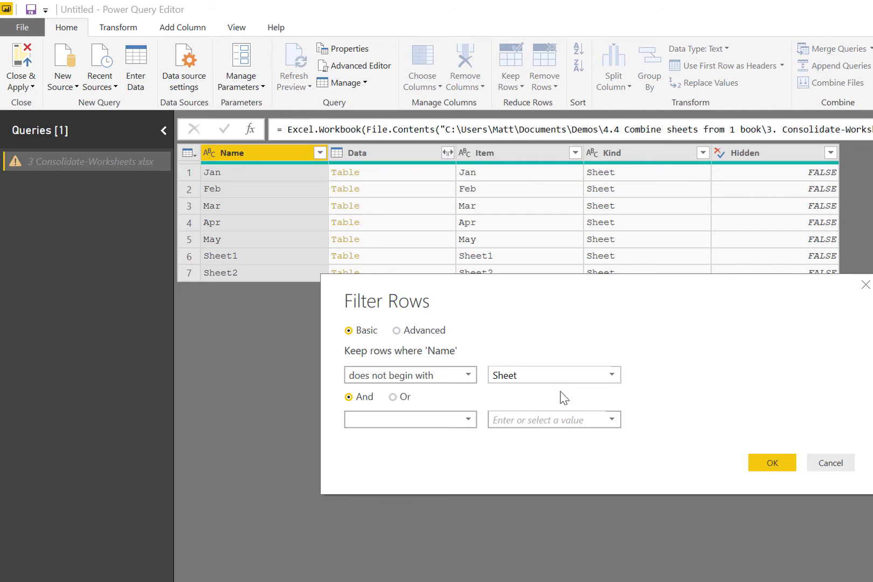
click(763, 467)
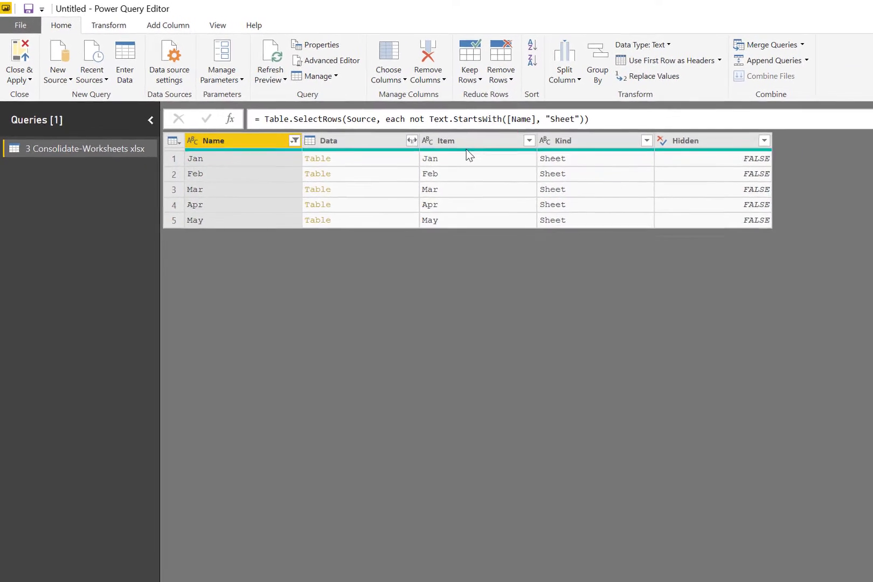
Step: Remove the Item, Kind and Hidden columns
click(462, 141)
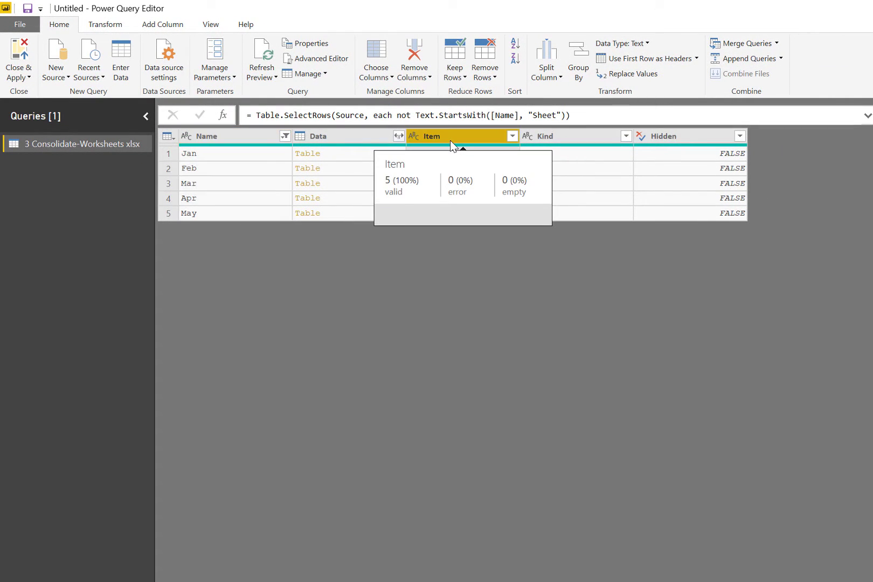
shift+click(686, 139)
right_click(686, 138)
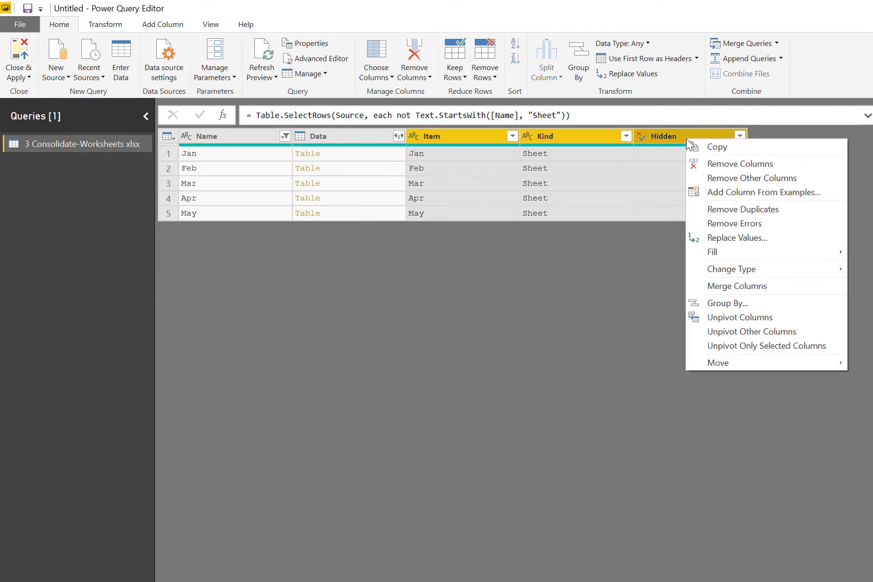
click(711, 165)
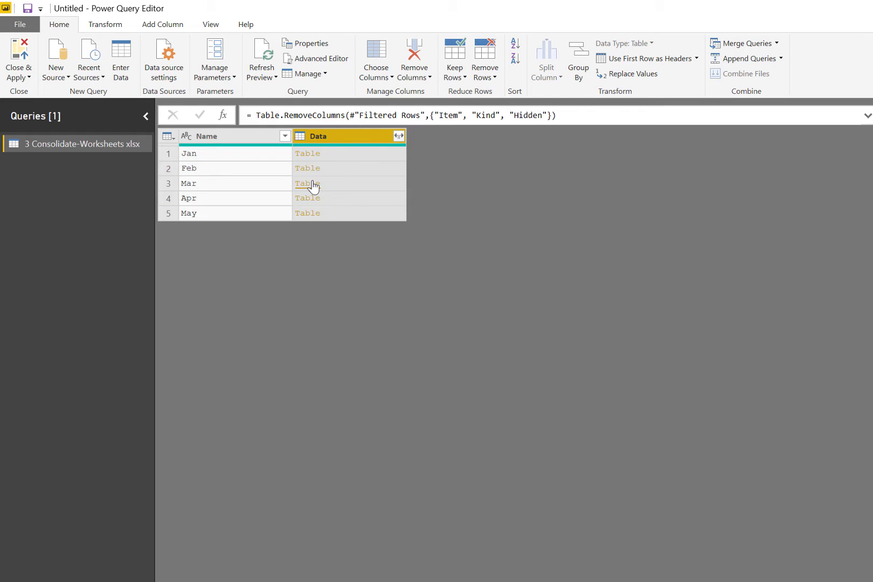
Step: Expand the Data column without the original column name as prefix
click(399, 136)
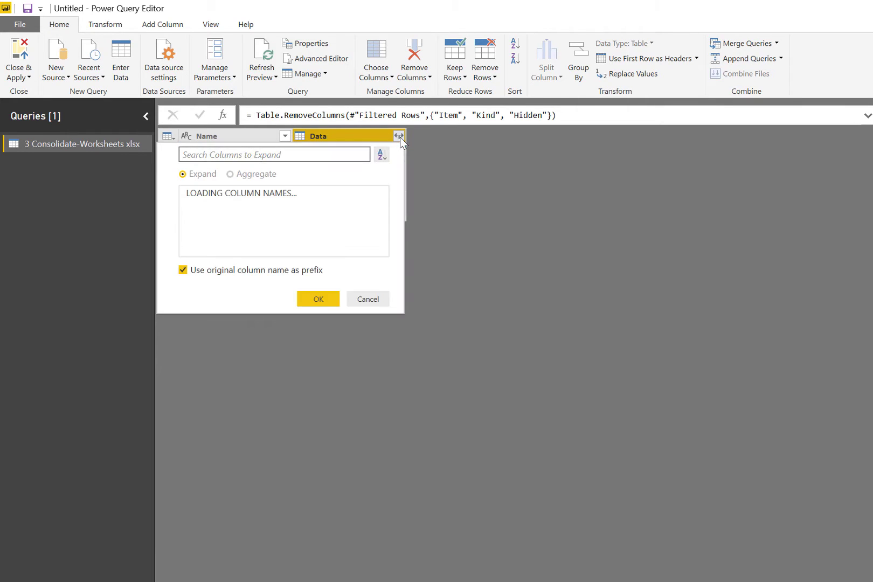
click(183, 447)
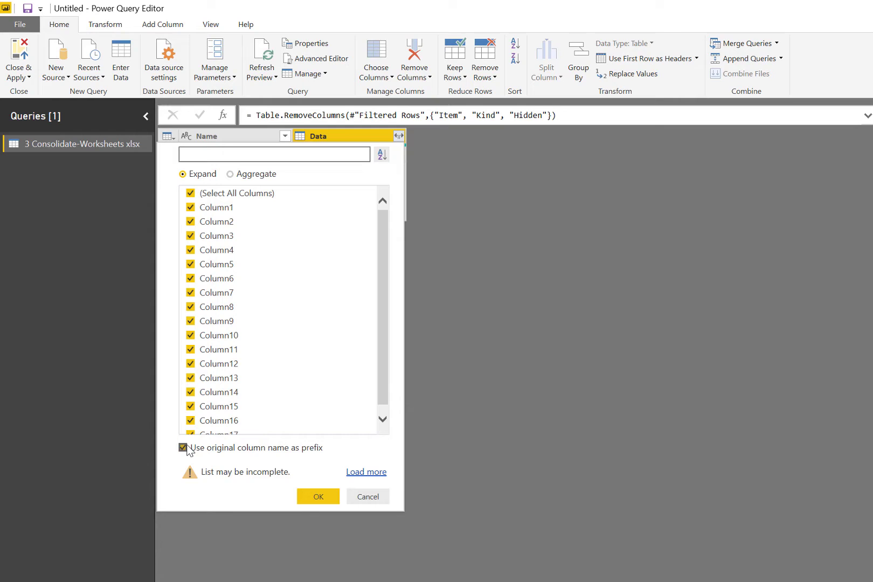
click(321, 494)
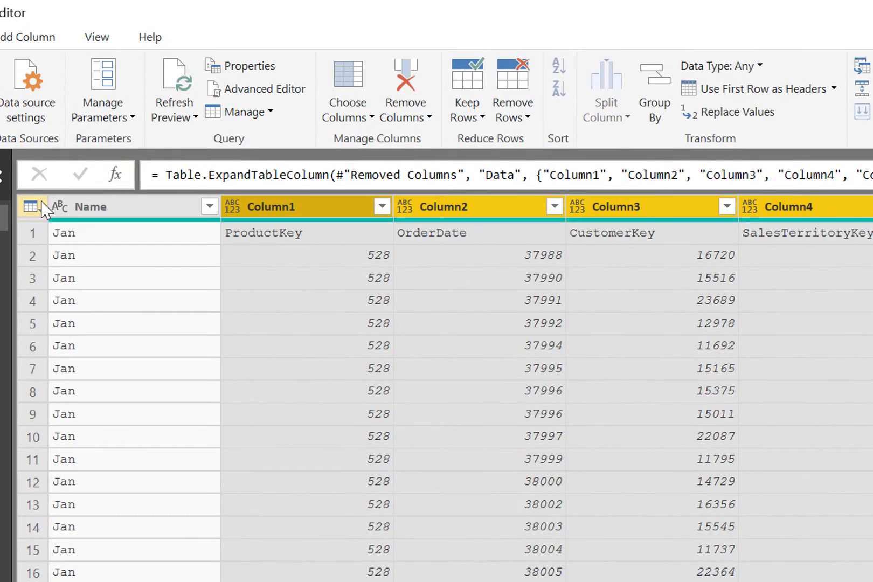
Step: Use the first row as headers, then inspect SalesTerritoryKey's full list of values
click(41, 205)
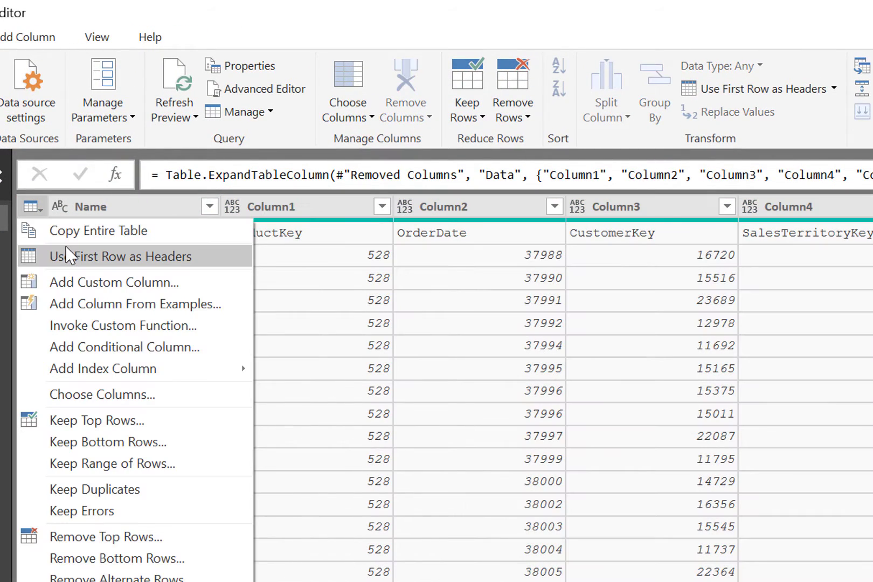
click(69, 255)
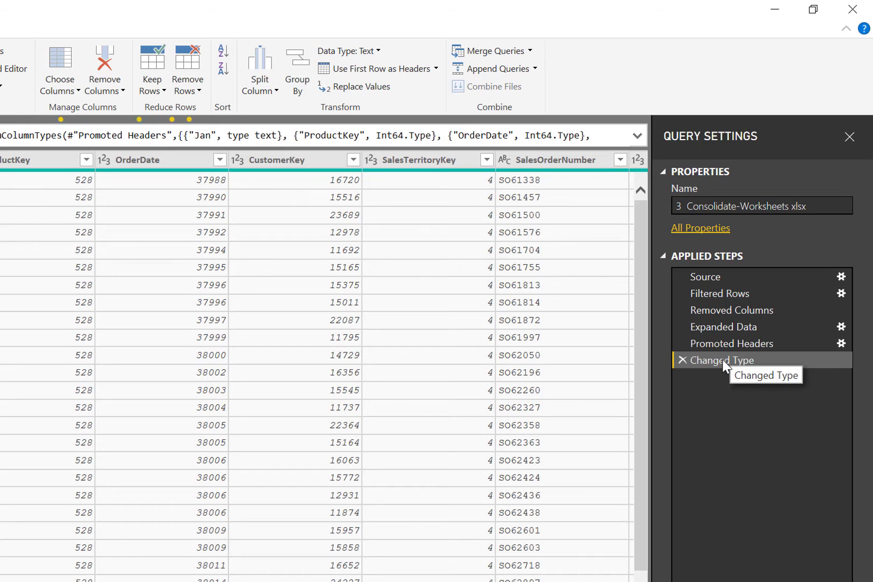
click(412, 161)
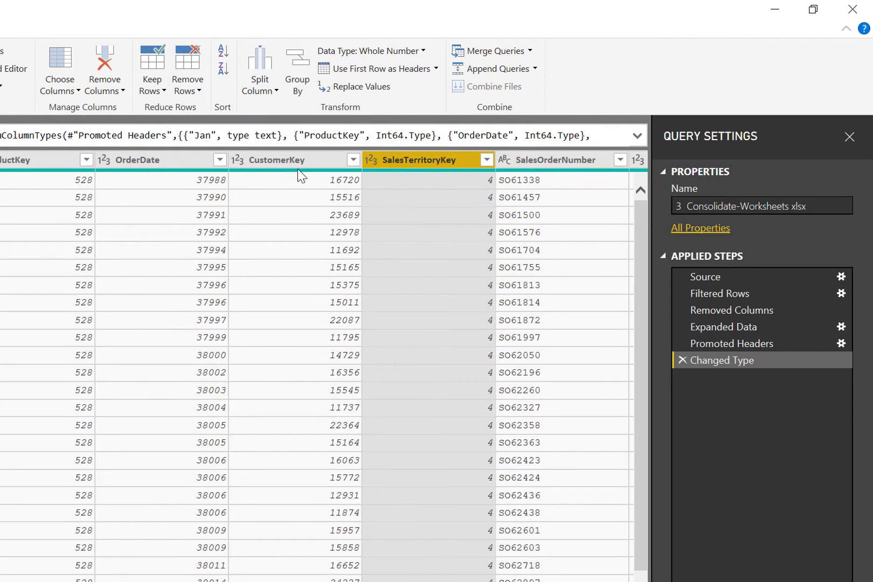
click(487, 159)
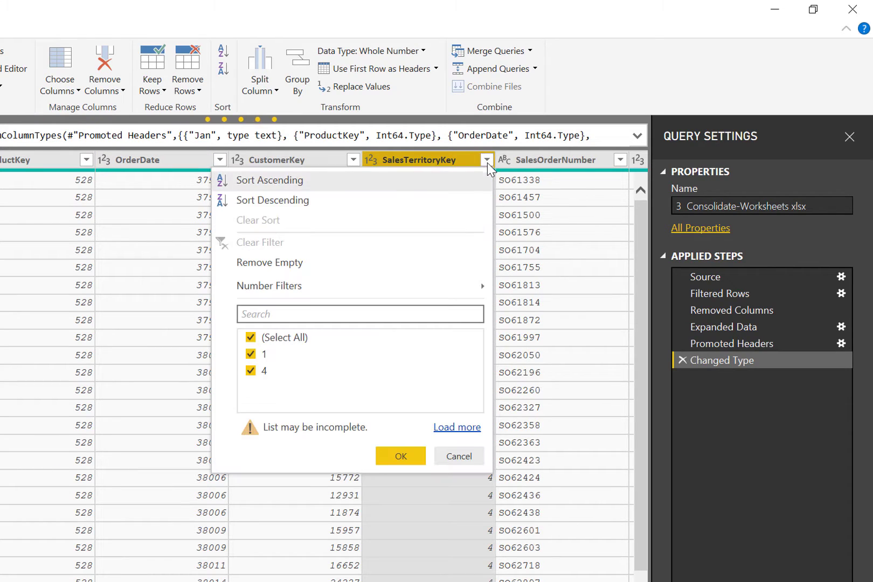
click(457, 427)
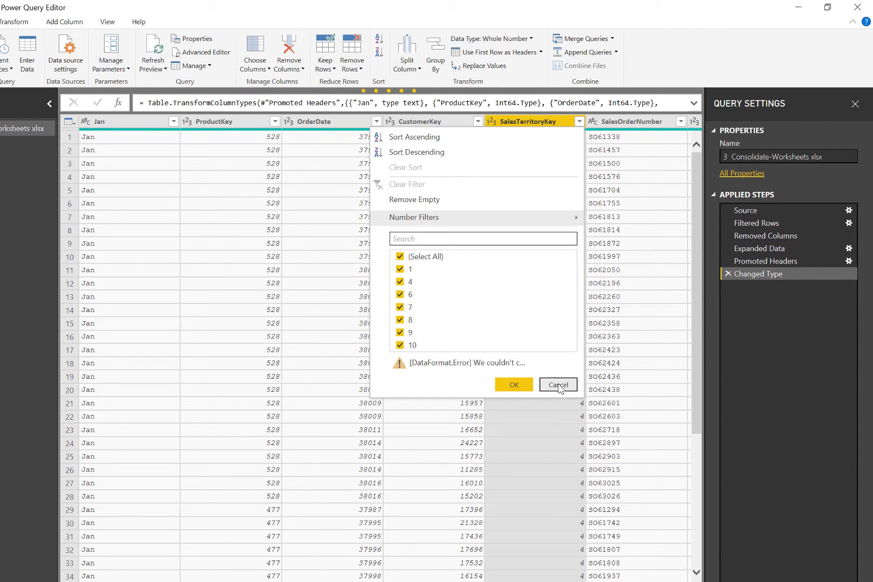
Step: Delete the Changed Type step and filter the 'SalesTerritoryKey' header rows out of SalesTerritoryKey
click(558, 385)
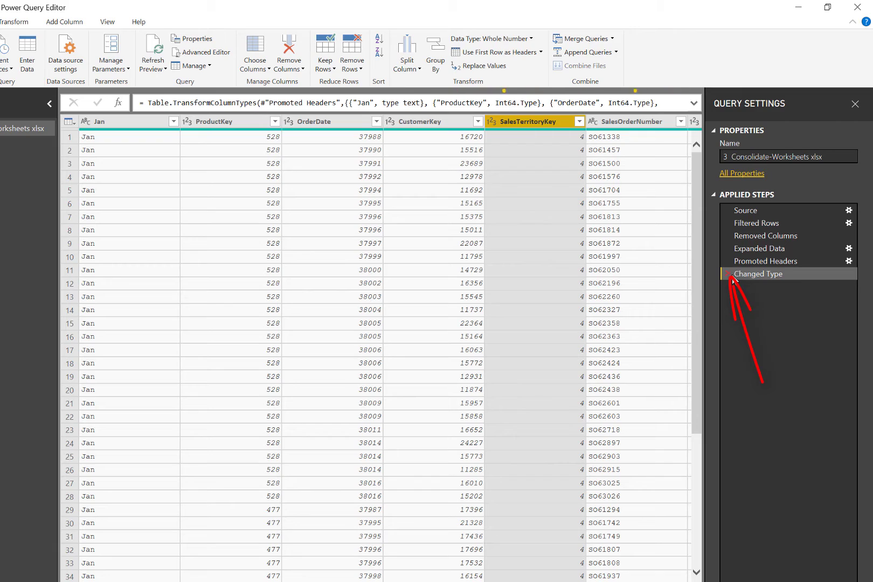
click(727, 273)
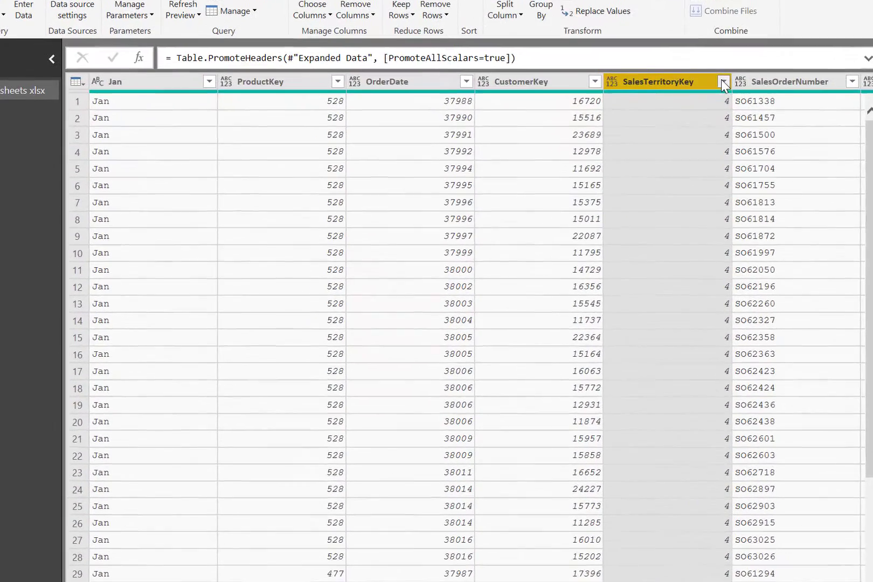
click(579, 121)
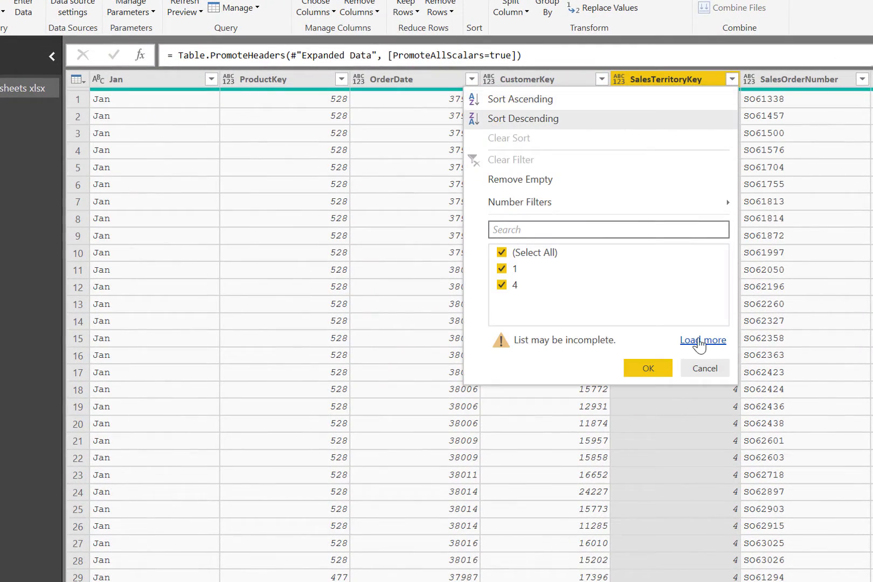
click(700, 342)
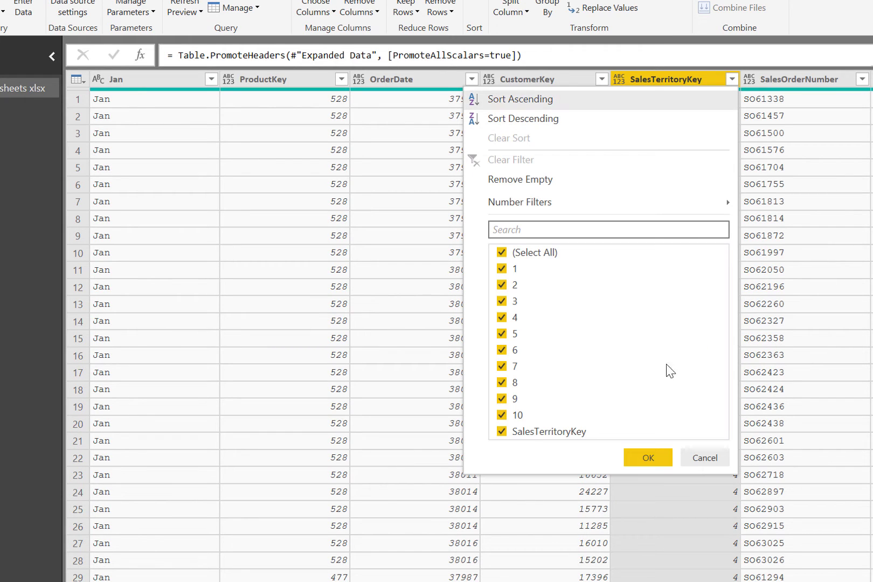
click(505, 434)
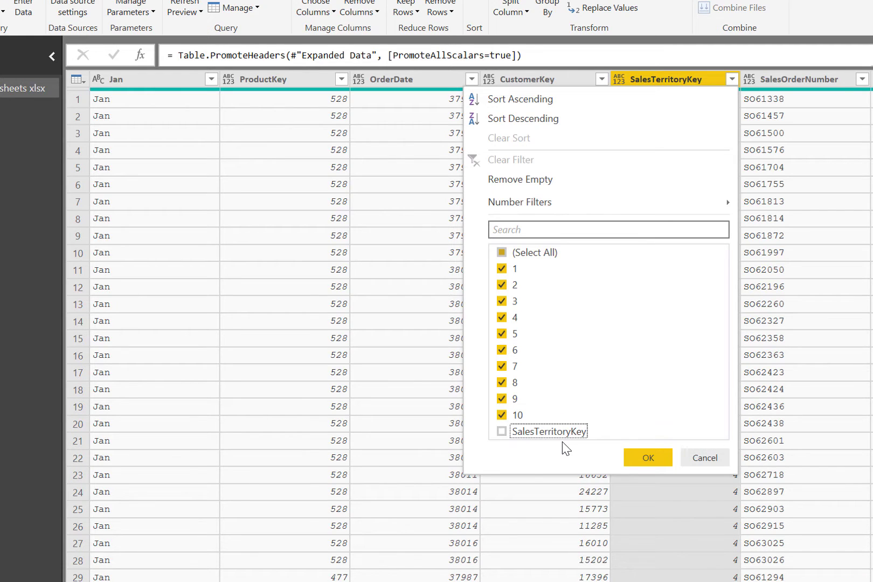
click(655, 458)
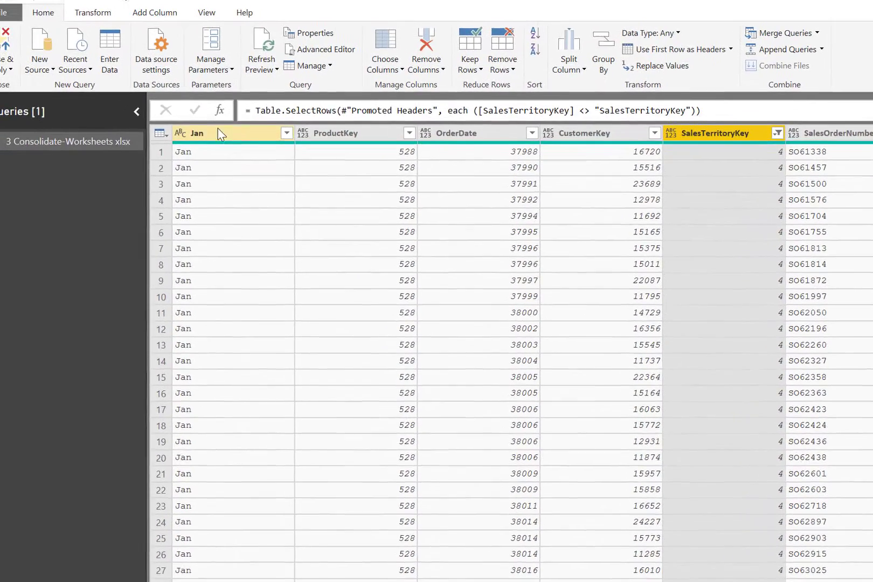
Step: Select all columns and apply Detect Data Type to them
click(137, 78)
key(ctrl+a)
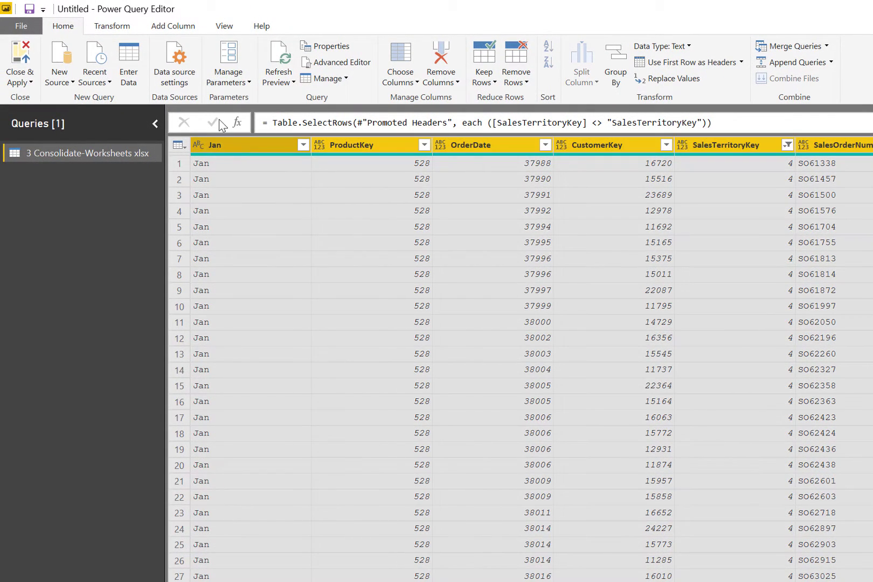
click(112, 27)
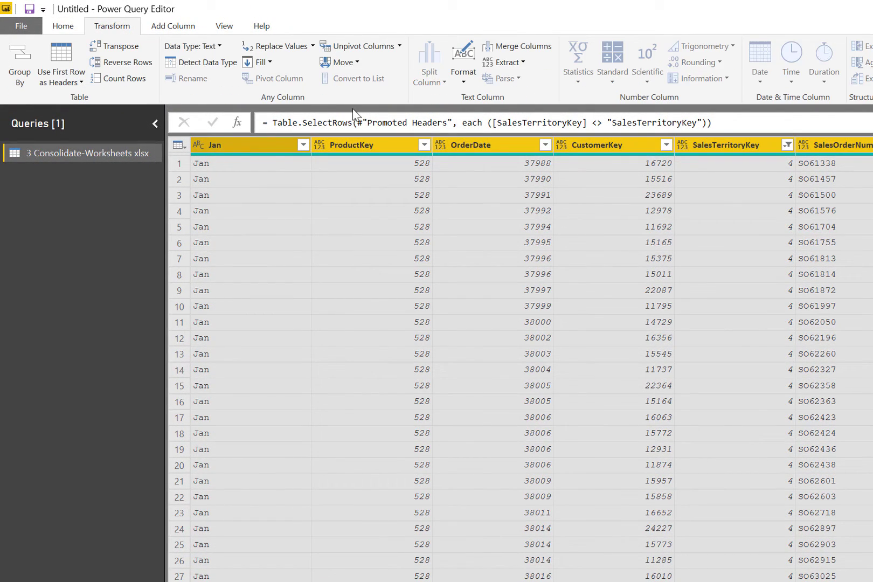
click(213, 66)
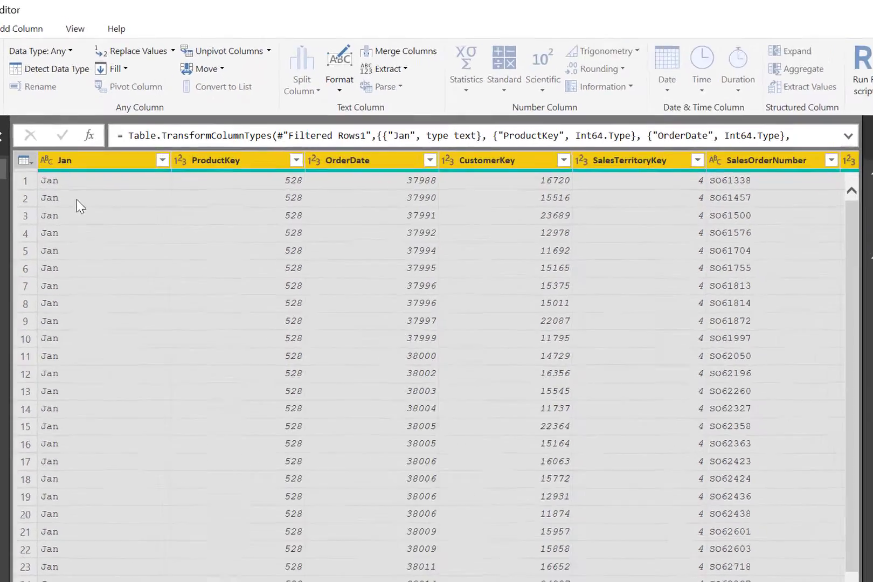
Step: Rename the Jan column header to Month
click(59, 160)
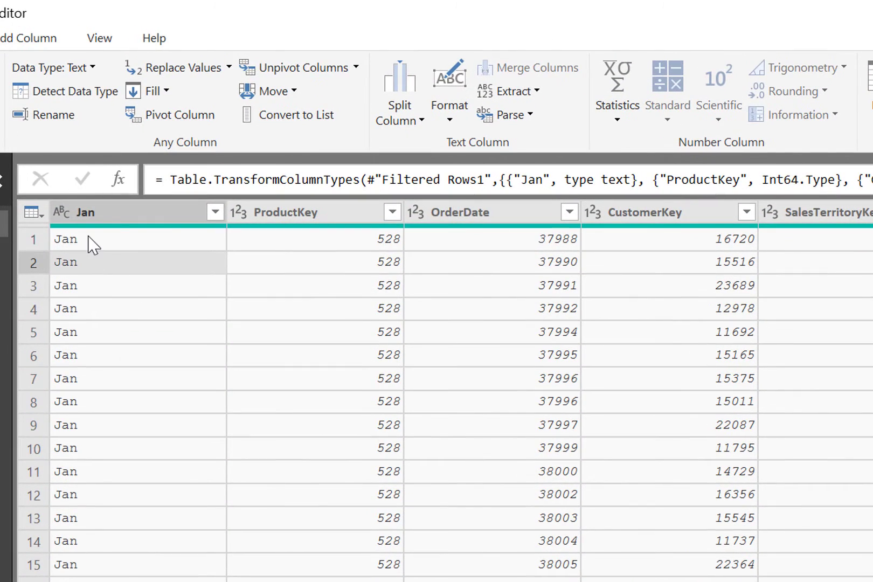
double_click(122, 216)
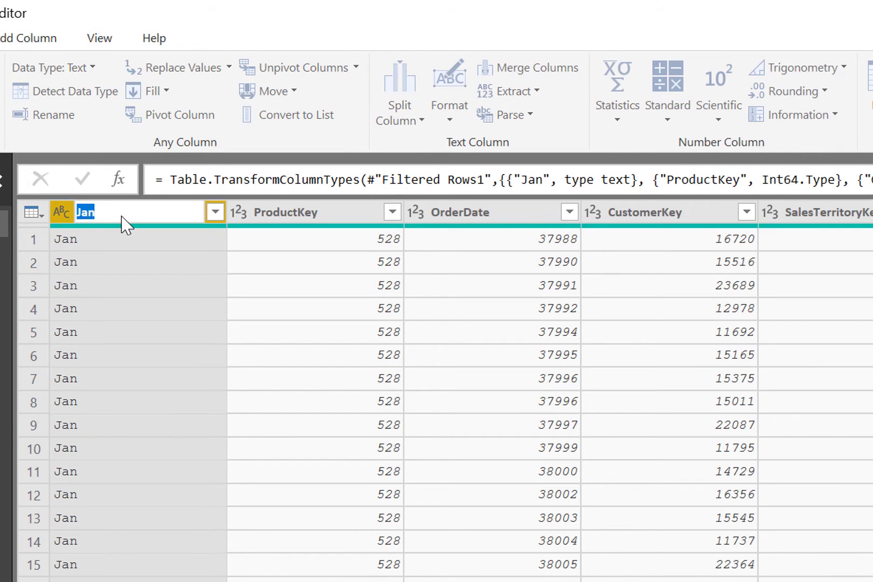
text(Month)
key(Return)
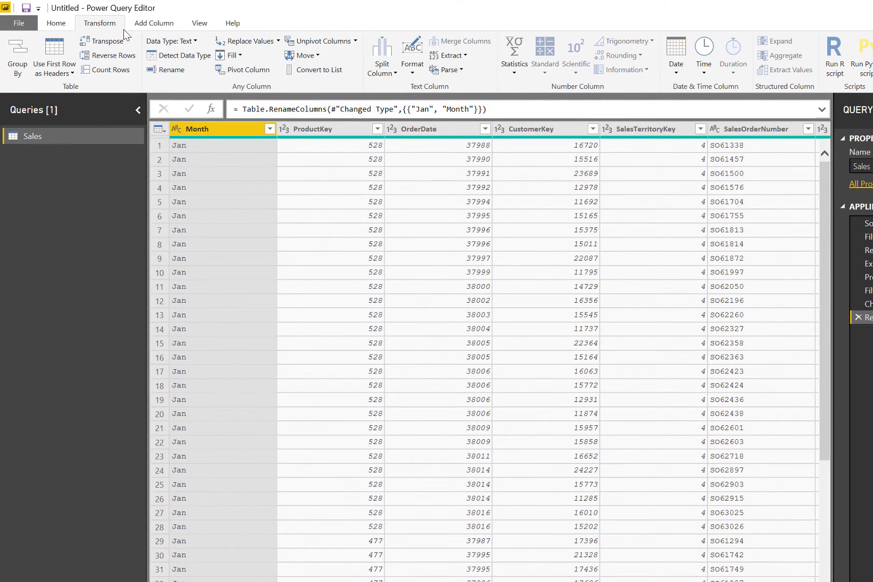
Step: Close & Apply the query, then put Month and SalesAmount in the table visual
click(19, 23)
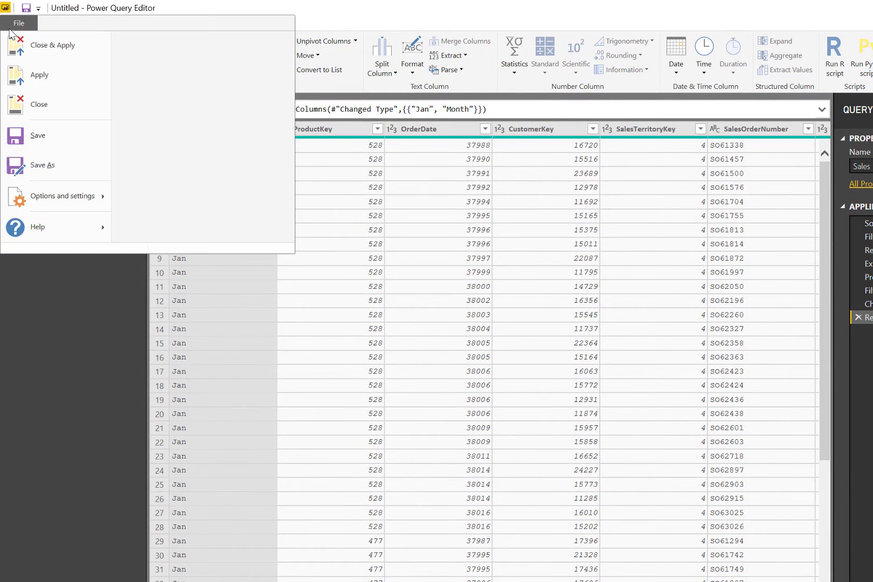
click(37, 48)
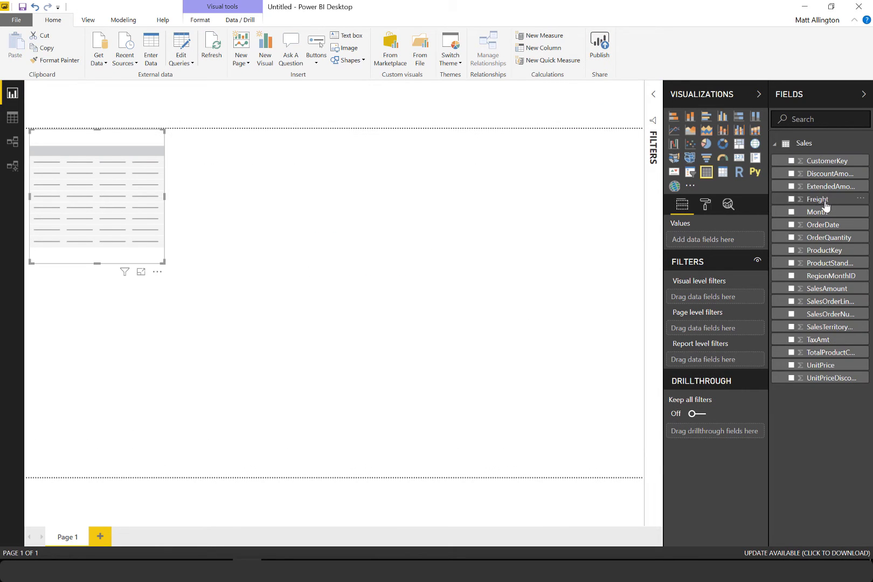
drag(825, 214, 697, 241)
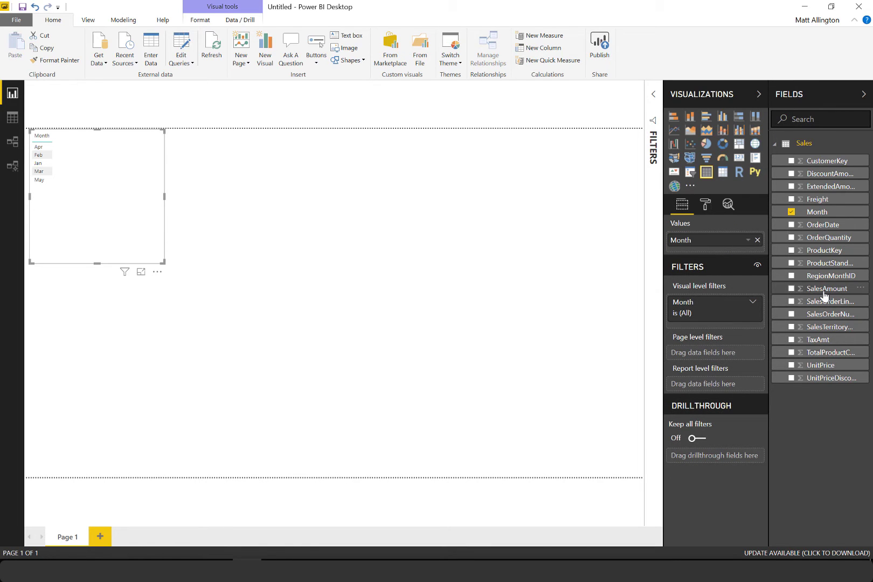
drag(823, 293, 722, 254)
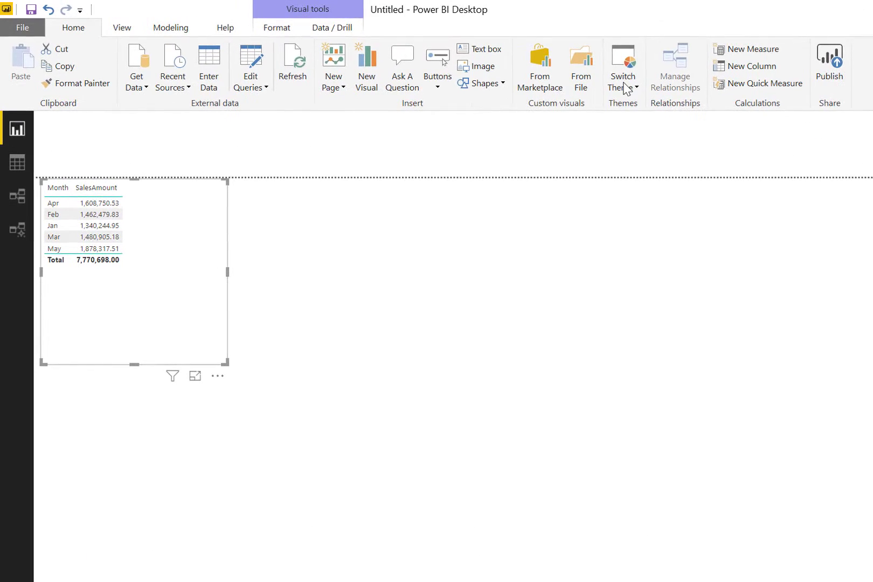
Step: Import the Defaults.json report theme to enlarge the Month/SalesAmount table text
click(623, 86)
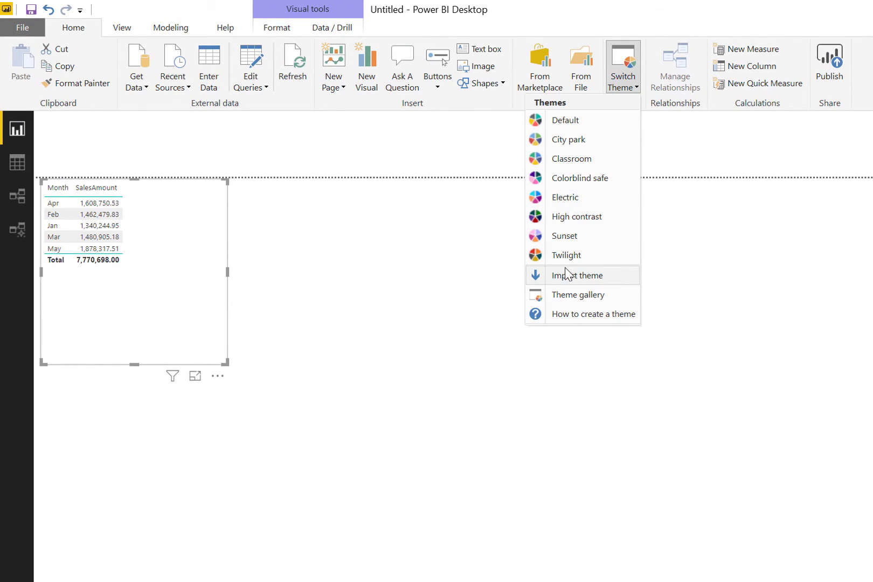
click(566, 268)
double_click(283, 287)
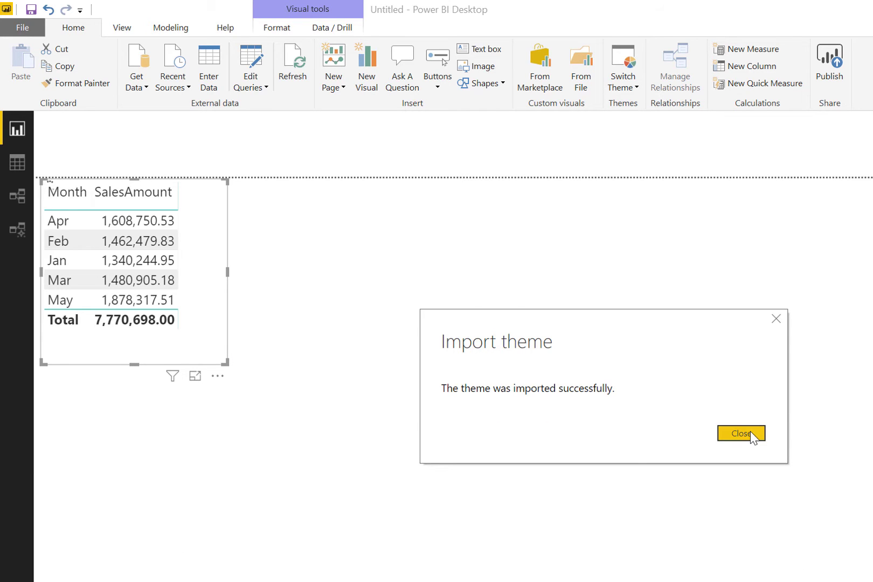
click(749, 434)
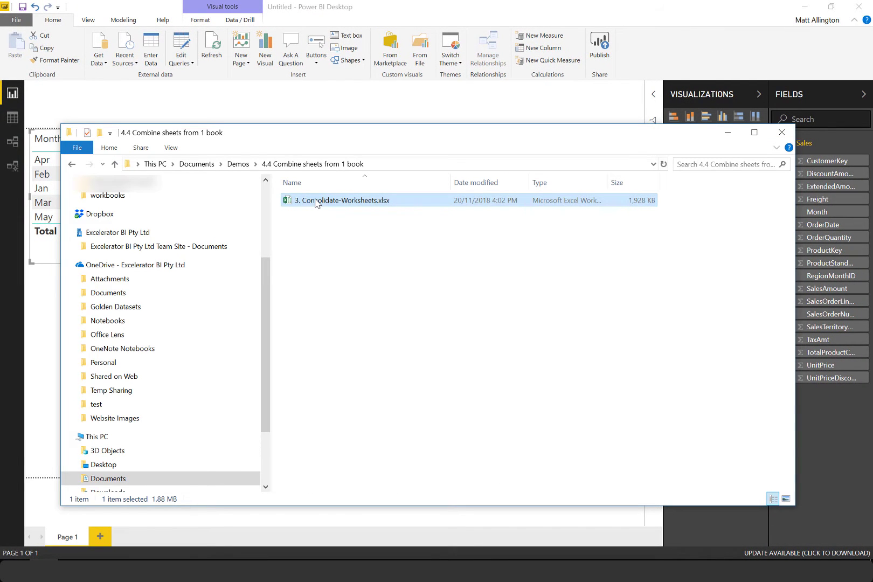
Step: Open 3. Consolidate-Worksheets.xlsx from the 4.4 Combine sheets from 1 book folder
double_click(316, 200)
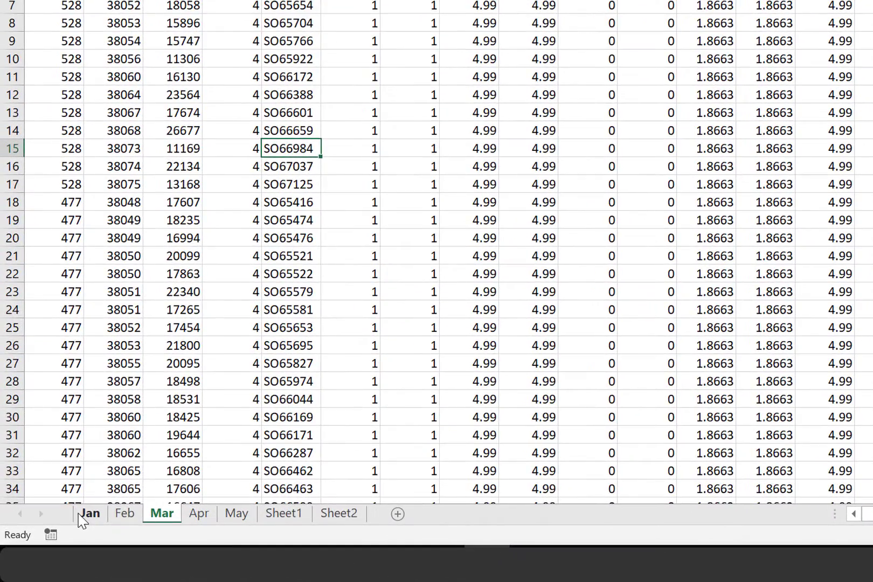
Step: Create a copy of the Jan sheet using Move or Copy
right_click(86, 514)
click(81, 514)
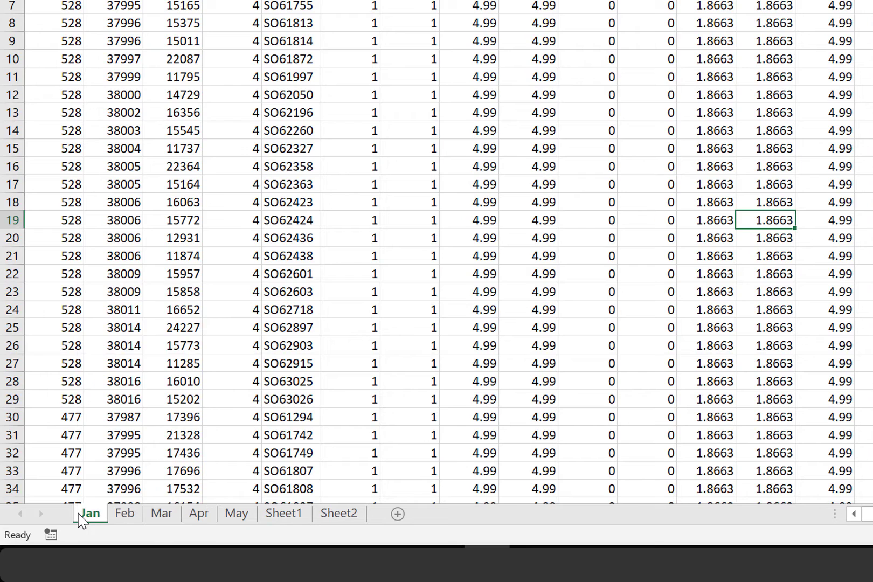
right_click(105, 508)
click(155, 364)
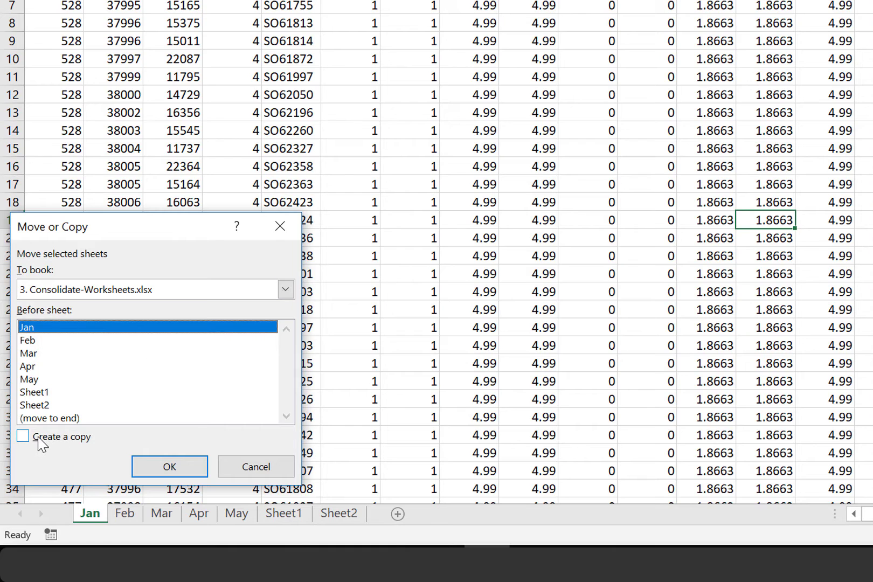
click(39, 439)
click(171, 466)
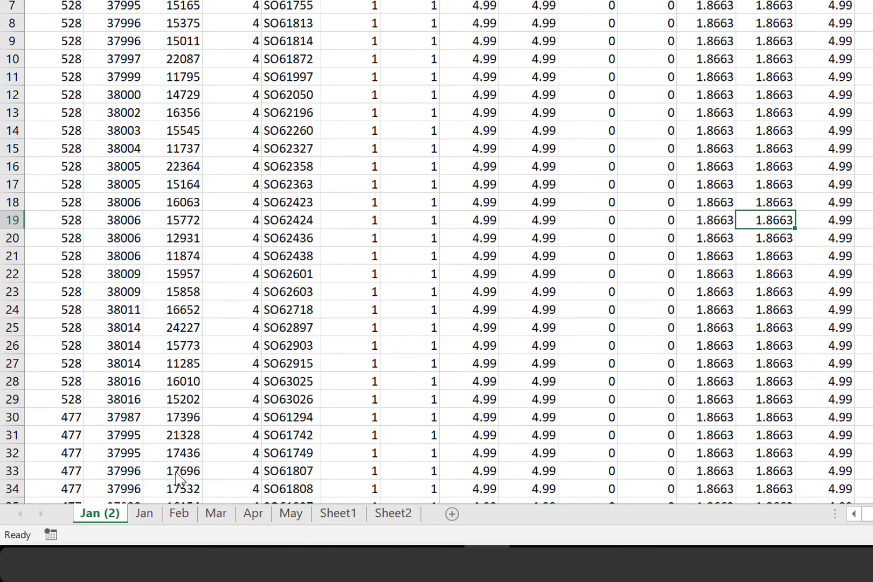
Step: Rename the Jan (2) sheet to Jun and save the workbook
double_click(103, 514)
text(Jun)
key(Return)
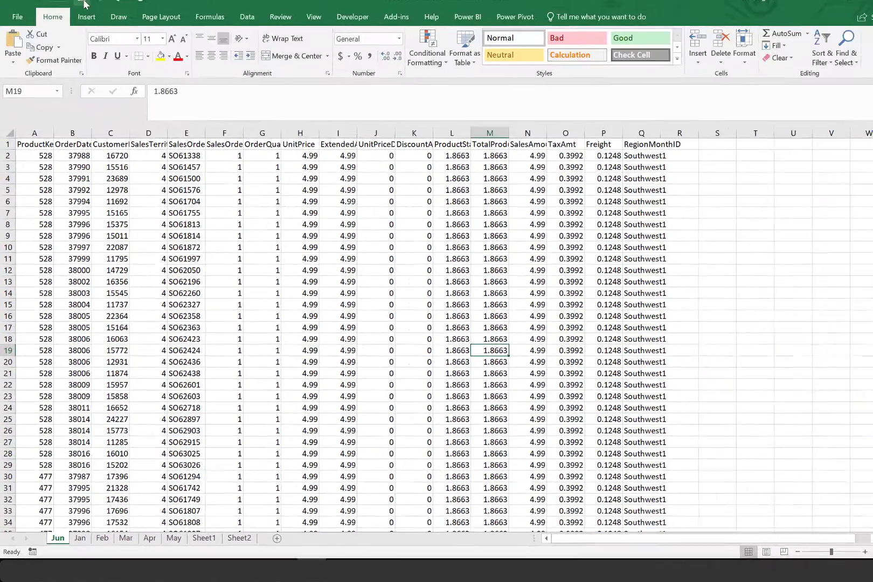
click(80, 10)
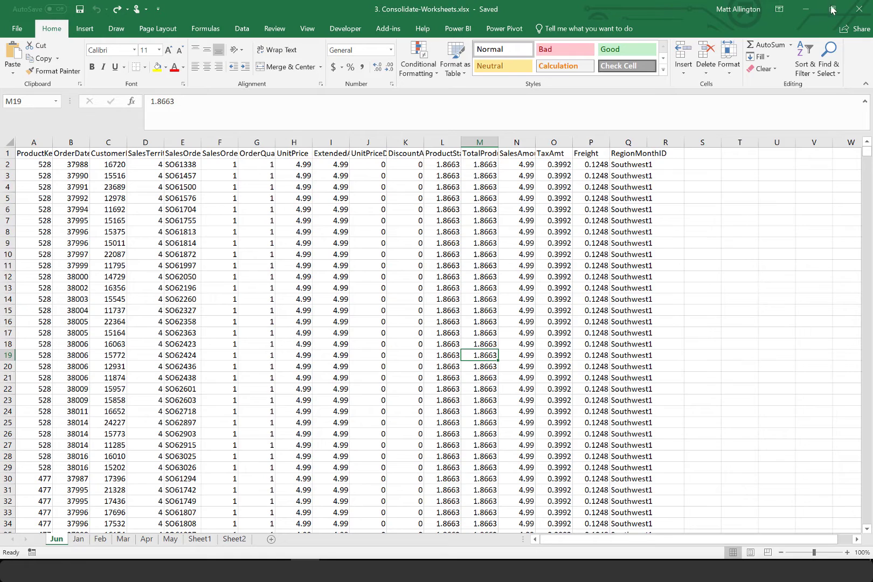
Step: Close Excel, refresh the report, and dismiss the error that column 'Jan' wasn't found
click(862, 10)
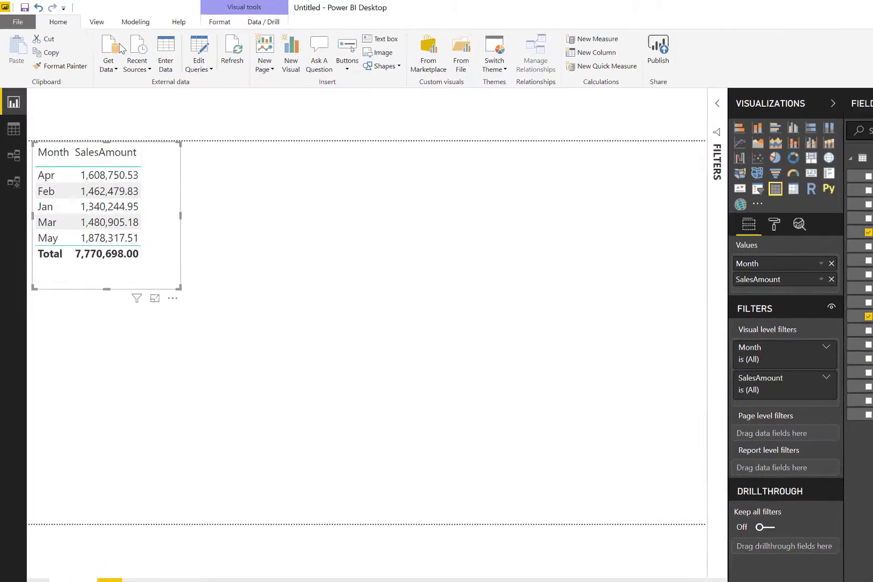
click(313, 67)
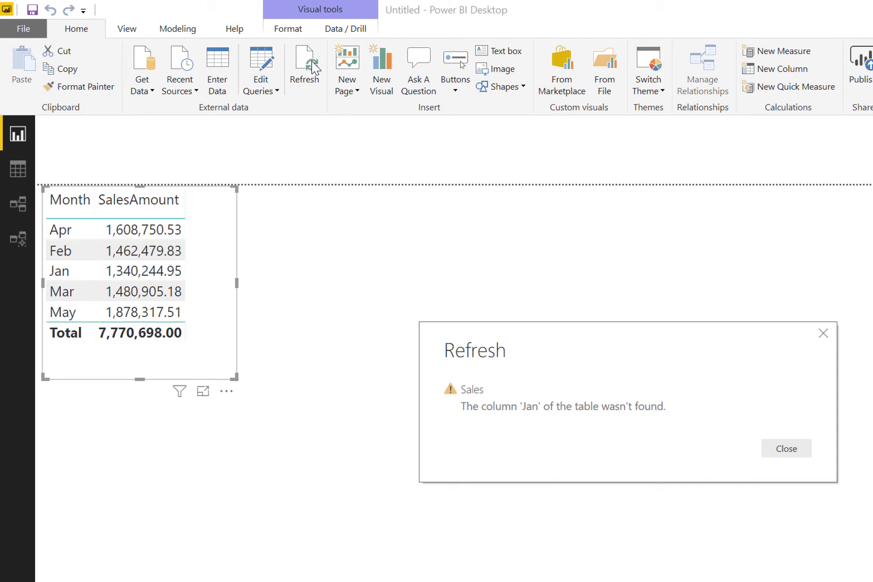
click(780, 450)
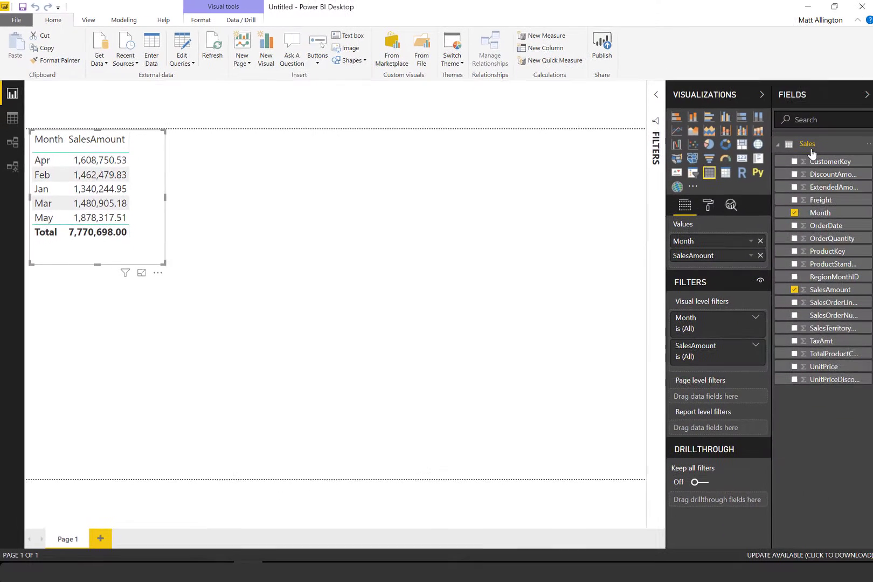
Step: Delete the Sales query's Renamed Columns and Changed Type steps so the preview loads with Jun
right_click(806, 146)
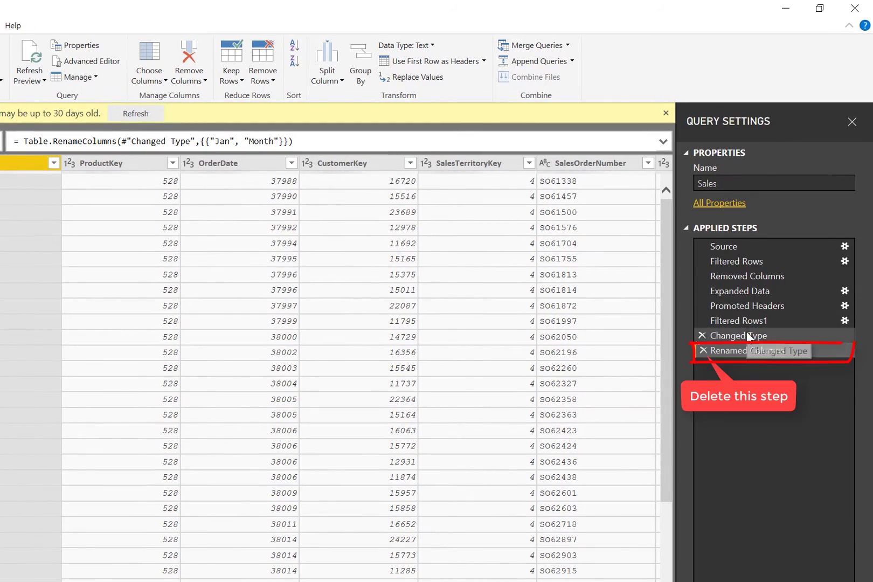
click(703, 351)
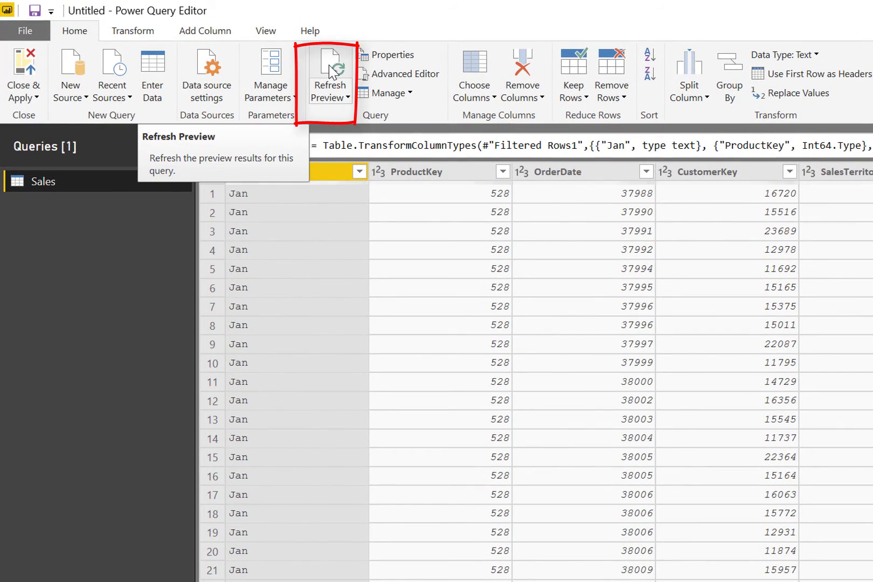
click(332, 71)
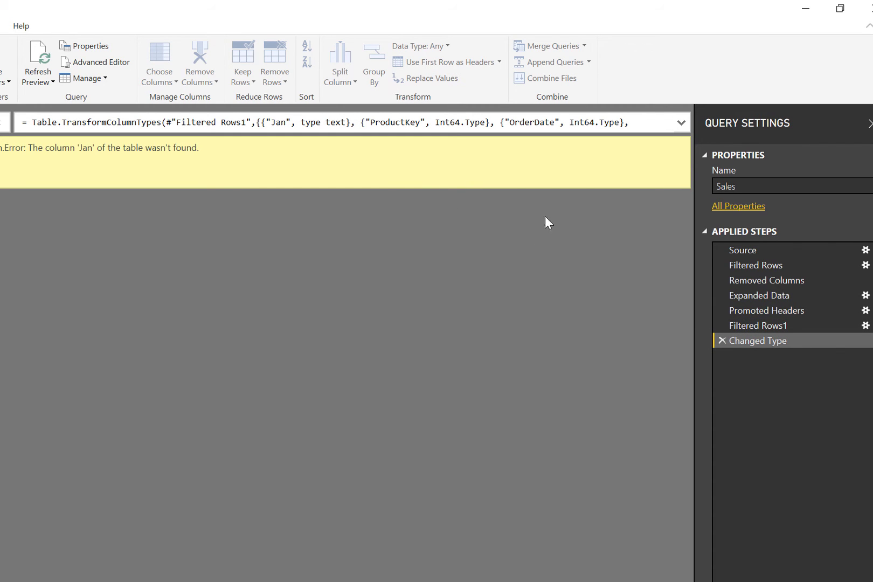
click(268, 124)
click(593, 323)
click(722, 341)
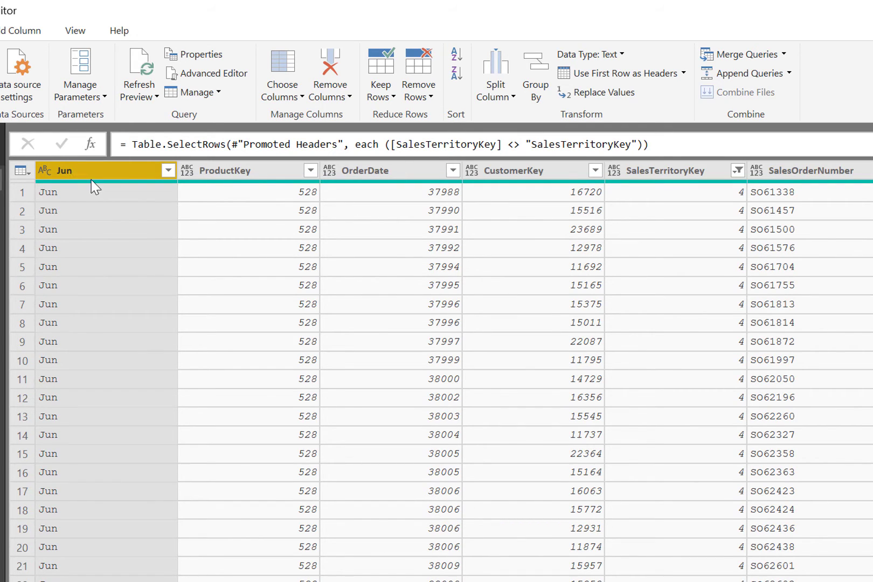
Step: Add a custom step = Table.ColumnNames(#"Filtered Rows1") listing the query's column names
click(92, 144)
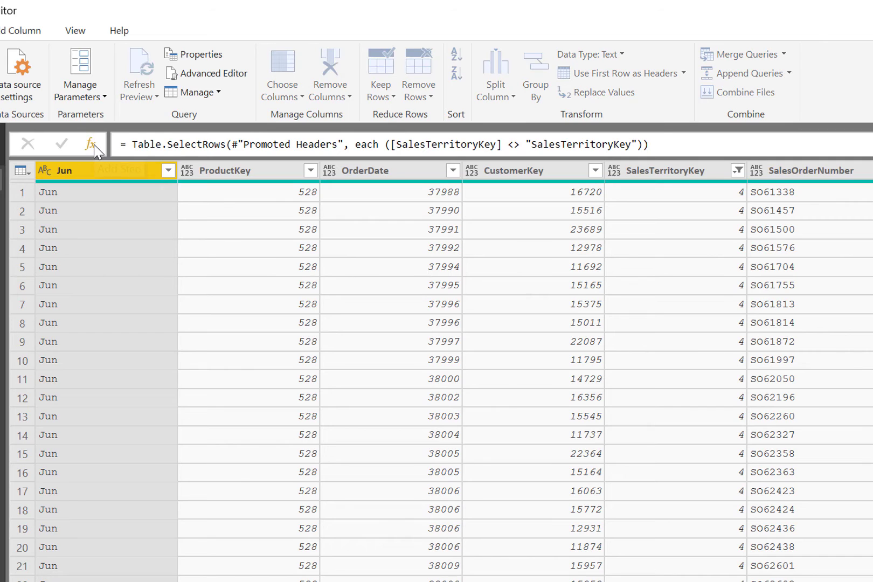
click(133, 143)
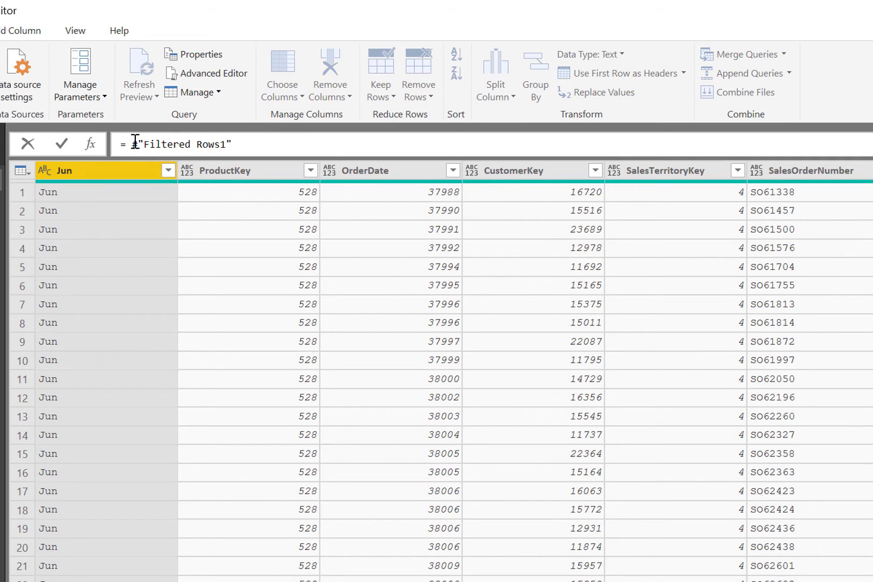
text(Table.Com)
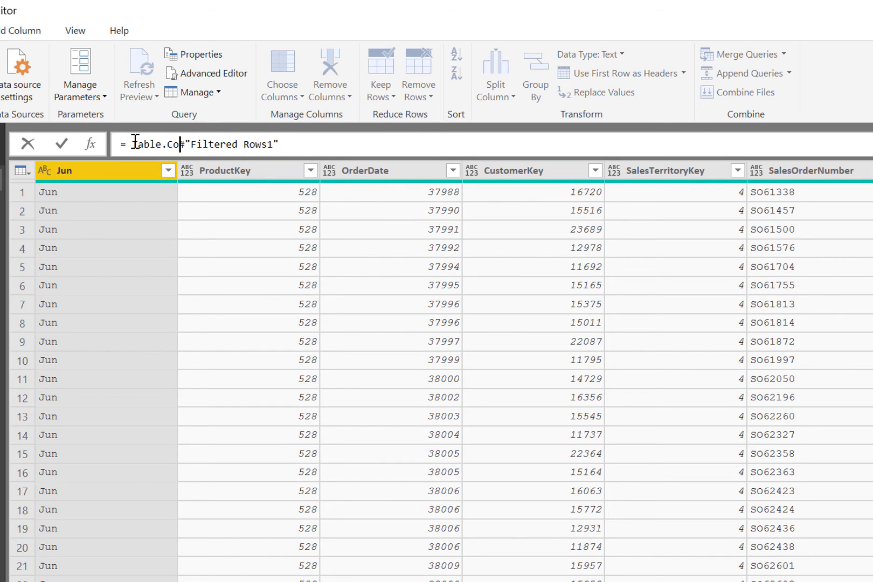
text(umnNames()
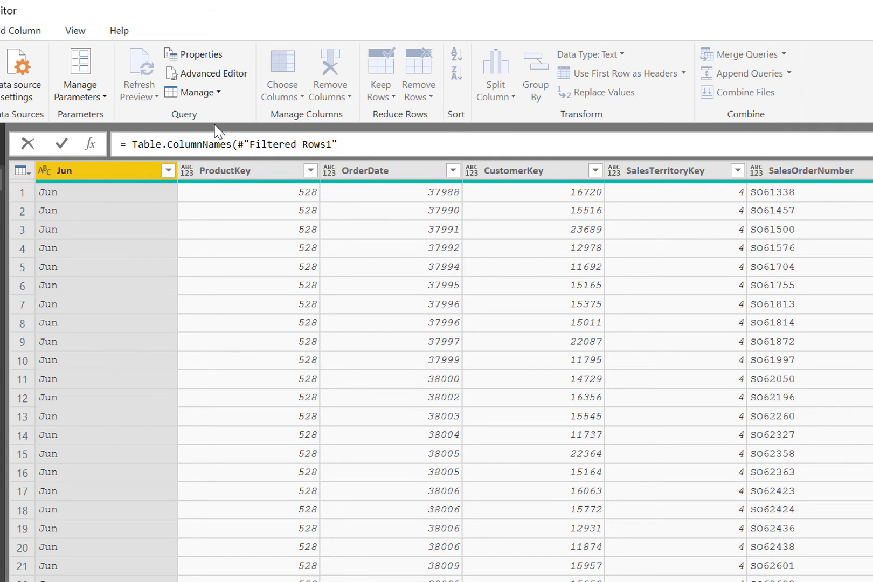
click(357, 137)
text())
key(Return)
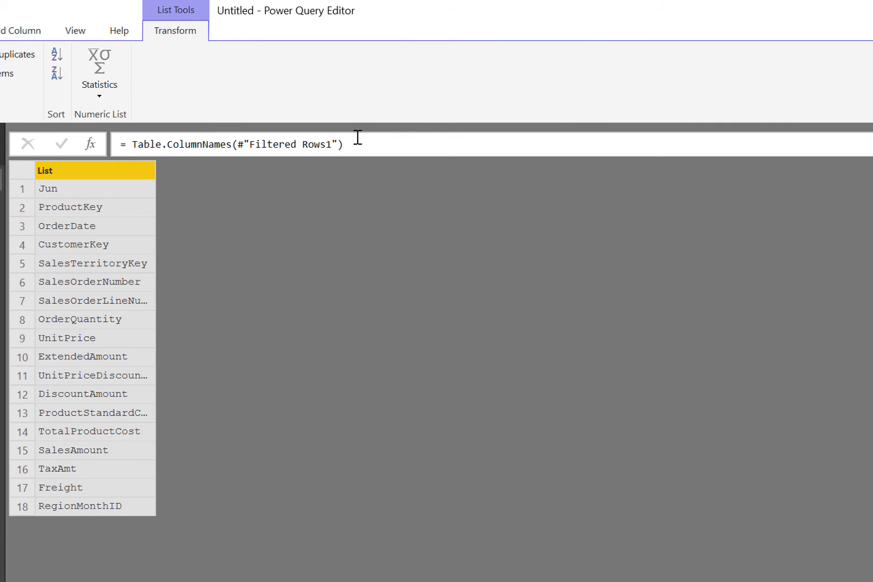
Step: Drill down on the first list item to return the single value Jun
click(101, 193)
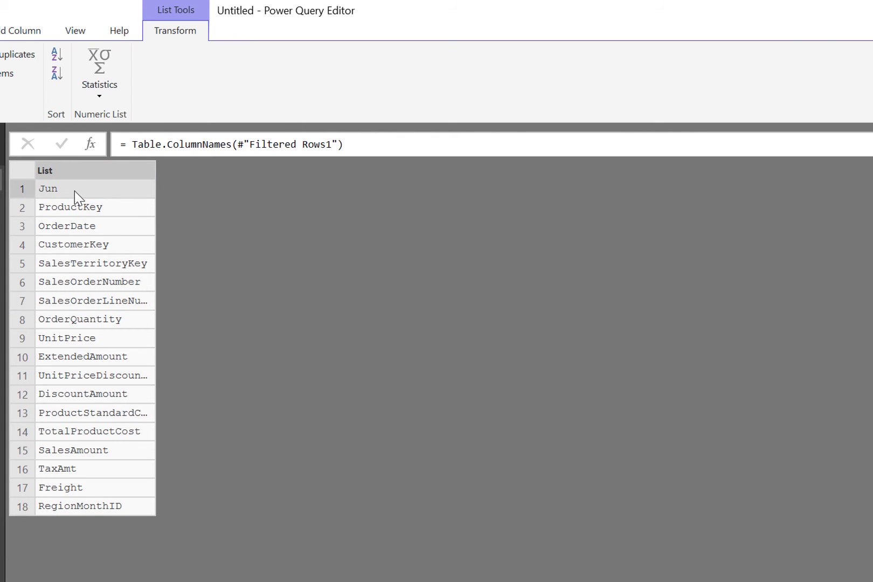
right_click(75, 190)
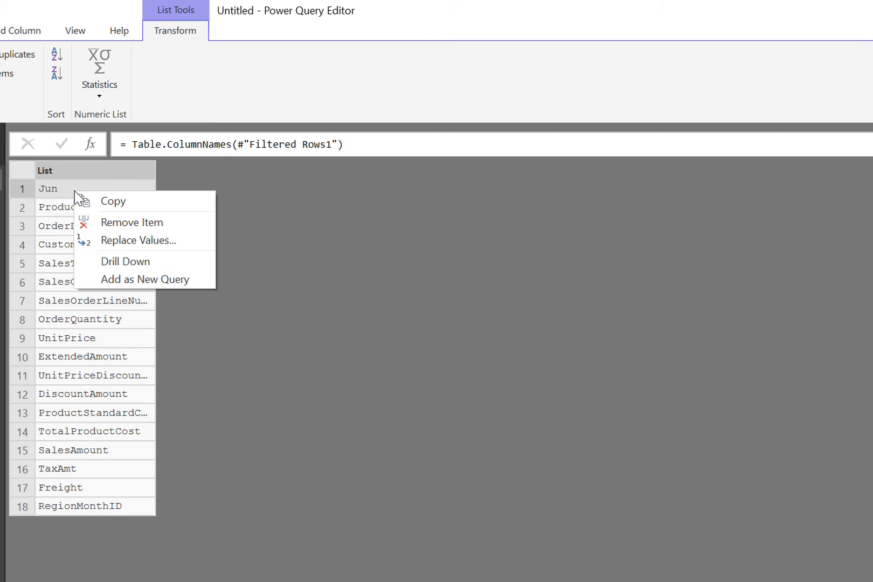
click(103, 263)
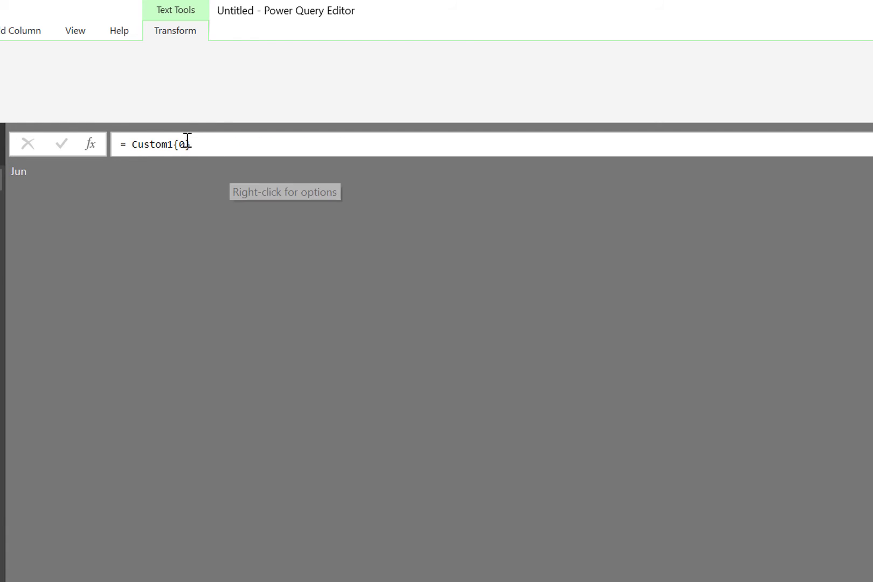
drag(197, 144, 172, 144)
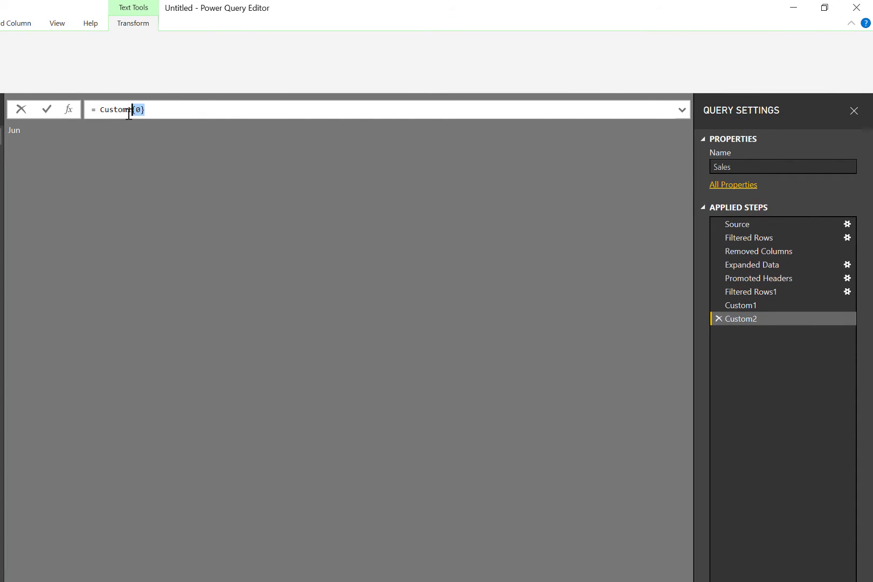
Step: Append {0} to the Custom1 formula, copy its text, and delete the Custom2 step
click(749, 307)
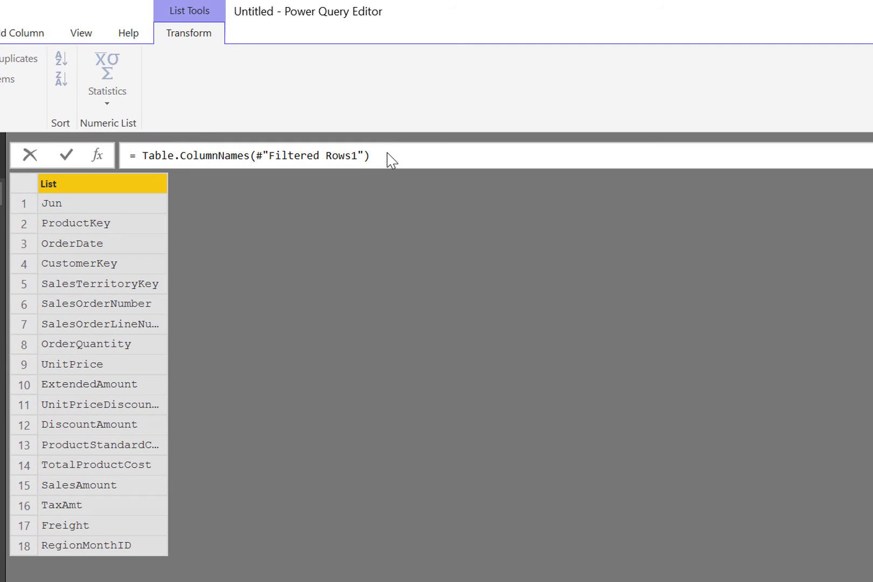
click(391, 160)
text({0})
key(Return)
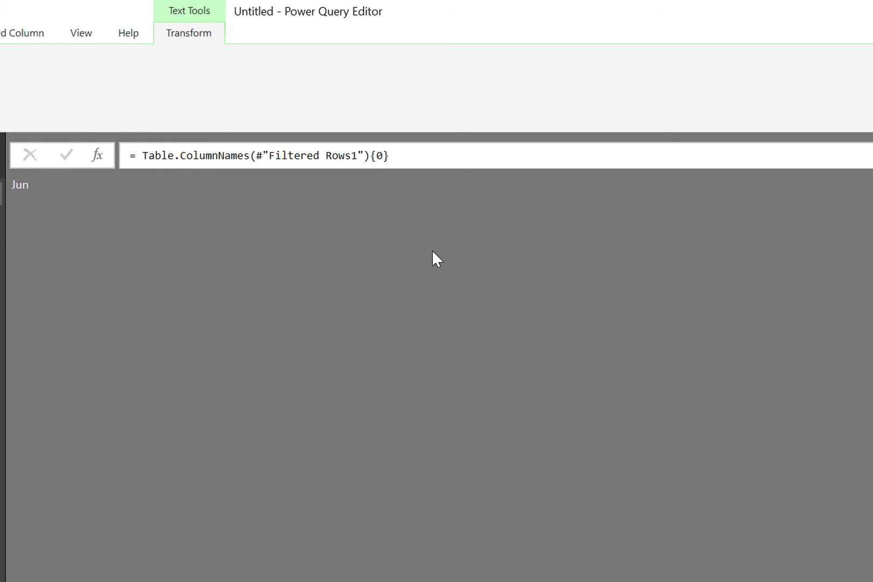
drag(417, 155, 141, 157)
key(ctrl+c)
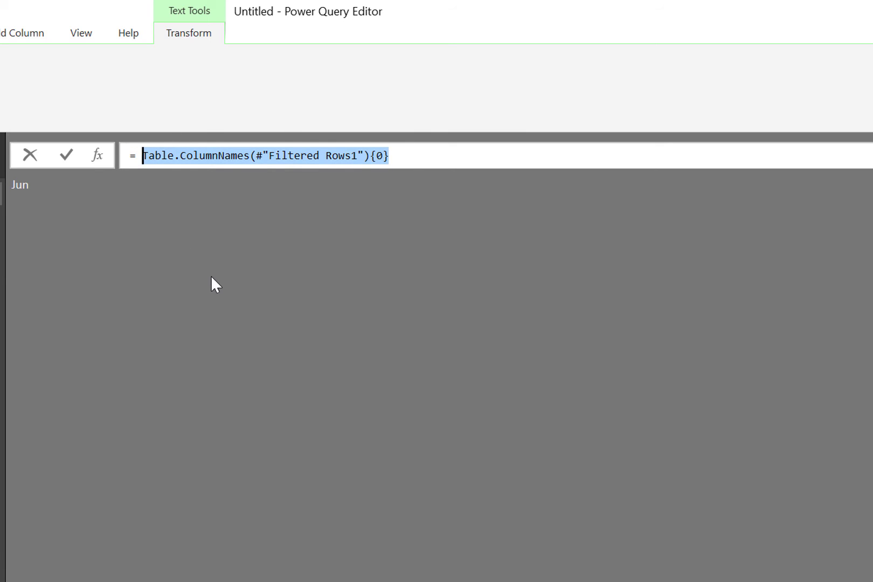
key(Escape)
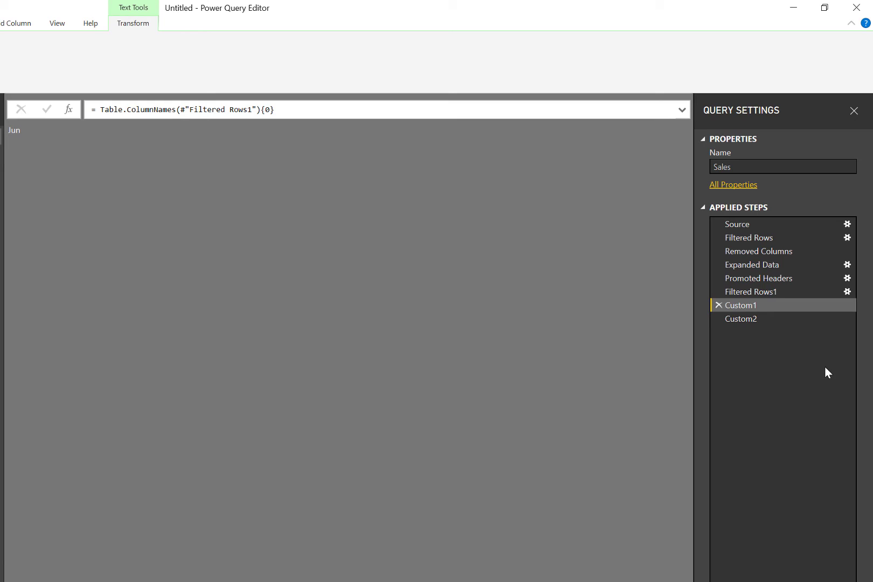
click(764, 320)
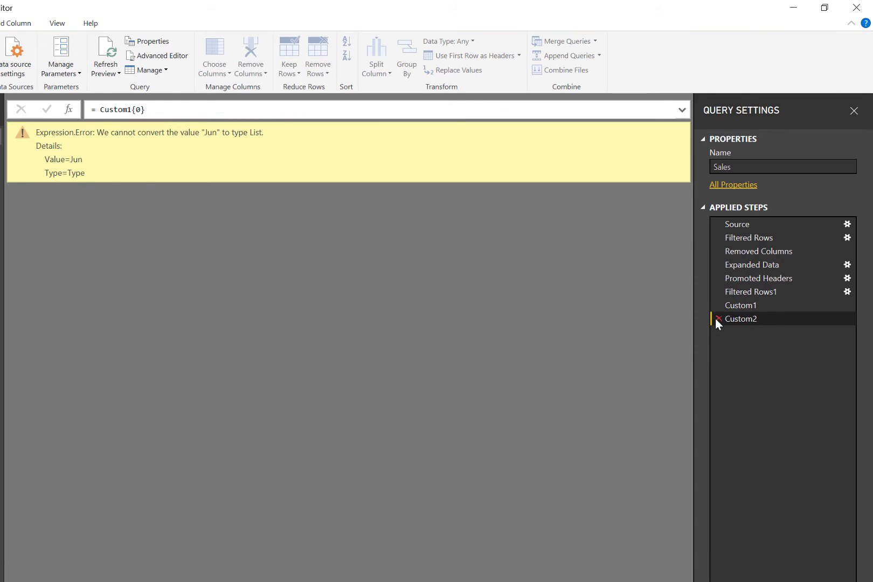
click(715, 318)
Step: Delete the Custom1 step and rename the Jun column header to Month
click(717, 305)
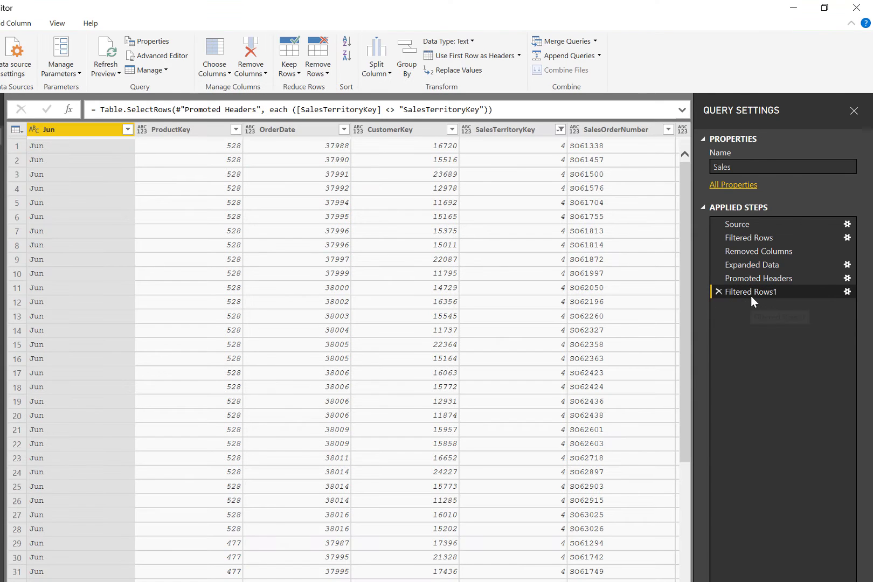
double_click(77, 125)
text(Month)
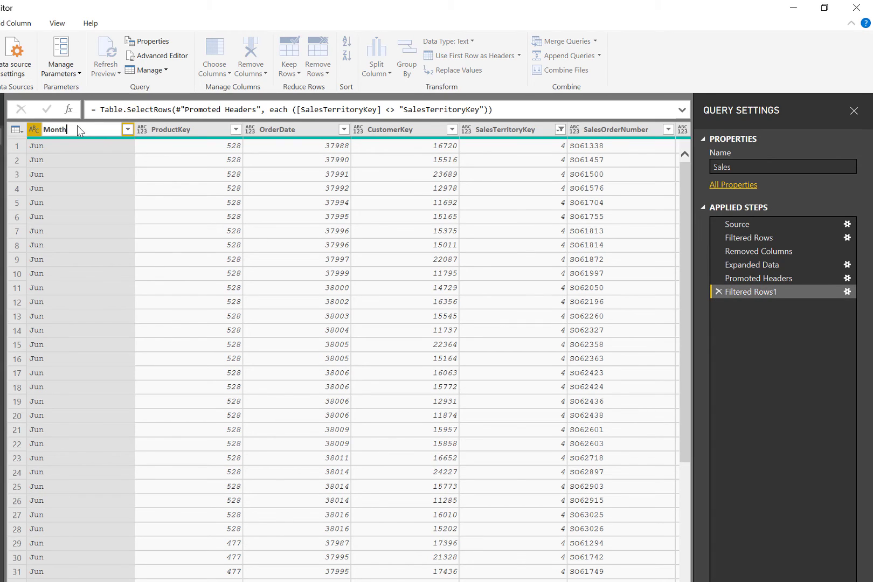
key(Return)
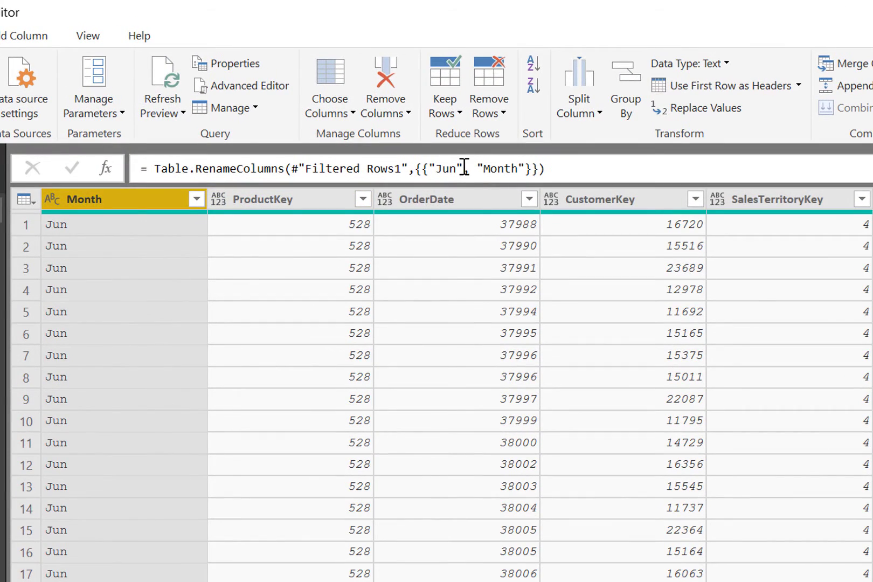
Step: Replace the hard-coded "Jun" in the rename formula with Table.ColumnNames(#"Filtered Rows1"){0}
click(465, 168)
key(shift+Left)
key(shift+Left)
key(shift+Left)
key(shift+Left)
key(shift+Left)
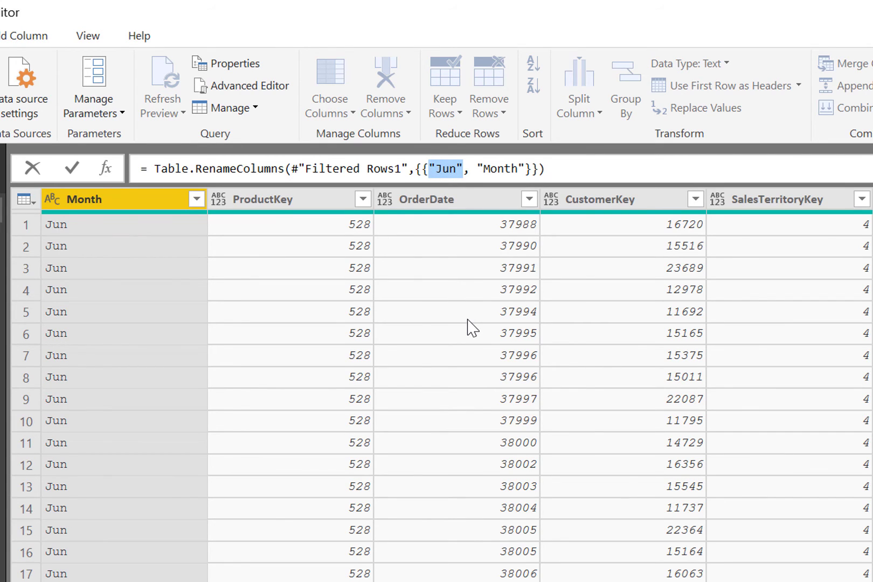
key(ctrl+v)
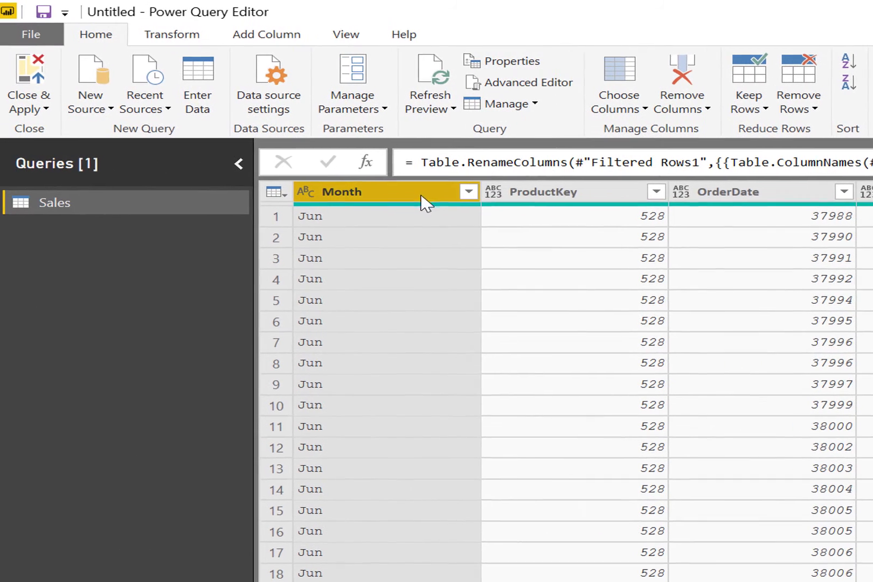
Step: Detect data types on all columns and Close & Apply, adding Jun's 1,340,244.95 to the table
key(ctrl+a)
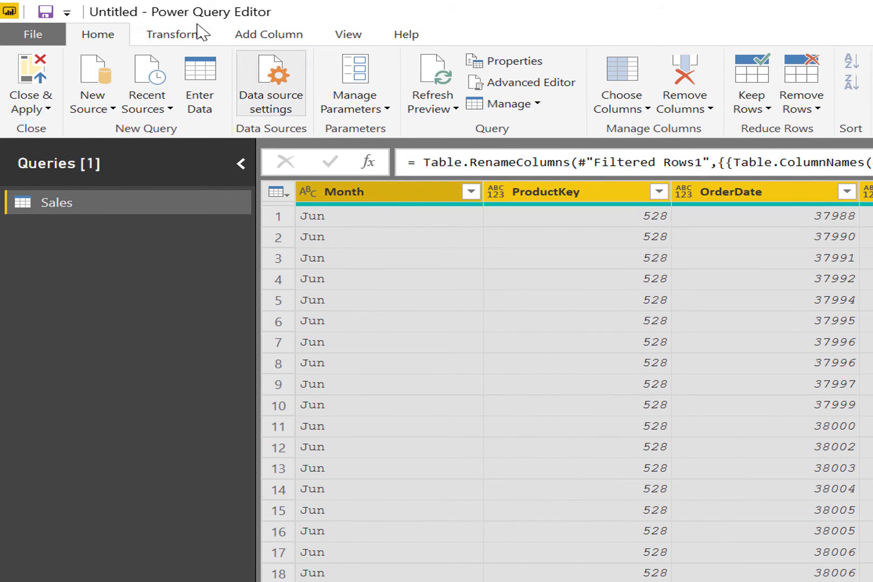
click(192, 34)
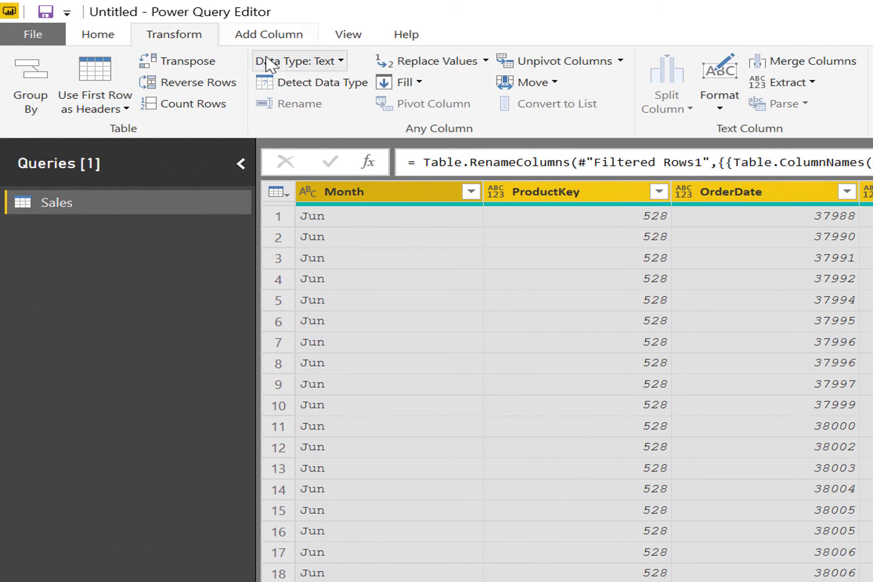
click(302, 84)
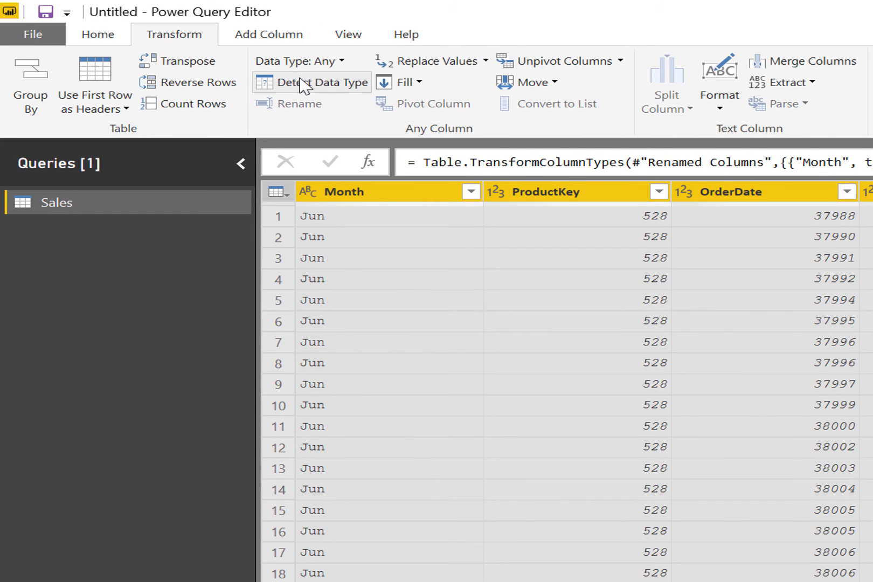
click(50, 35)
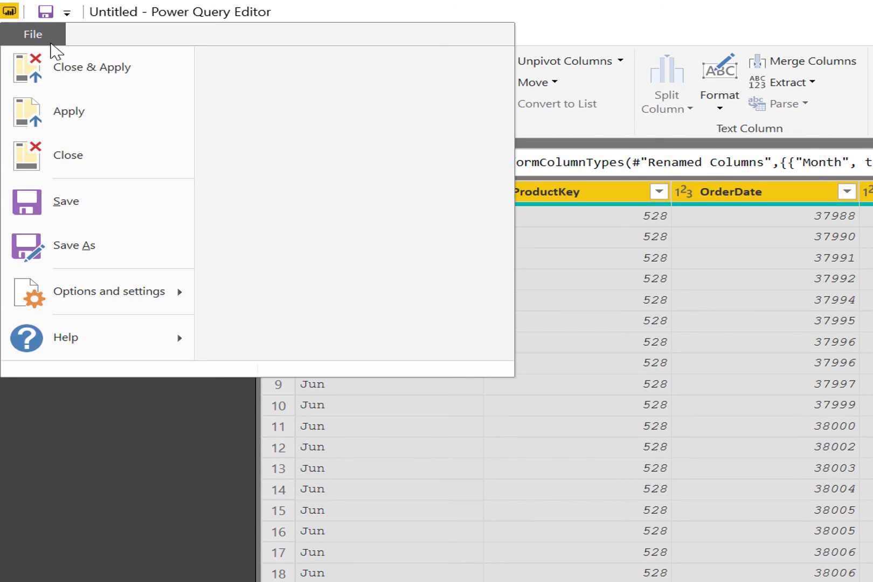
click(54, 68)
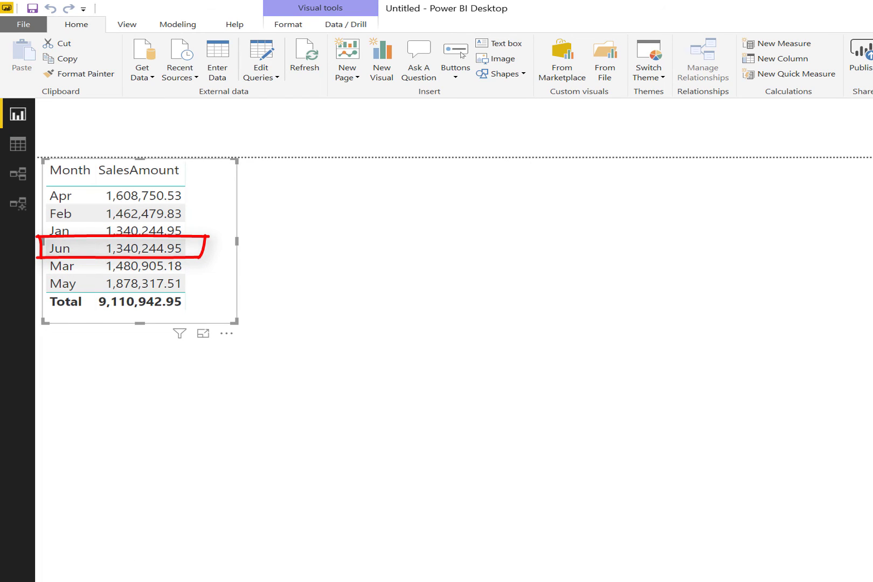
Step: Reopen the Consolidate-Worksheets workbook and create a copy of the Jun sheet
key(alt+Tab)
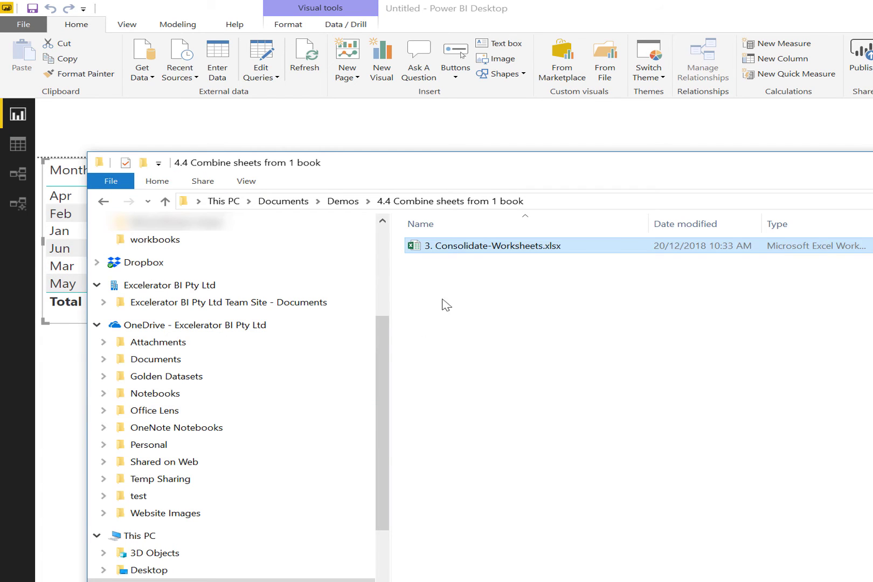
double_click(474, 250)
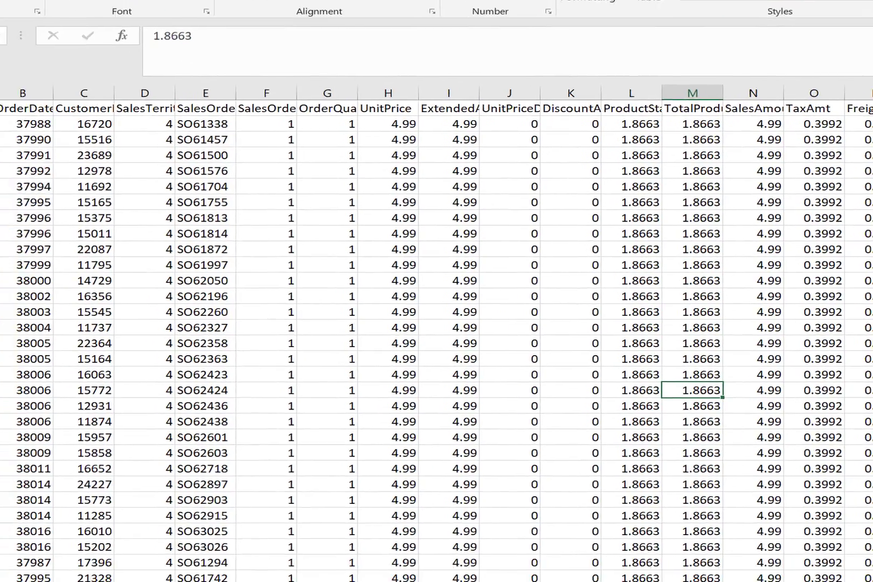
right_click(92, 557)
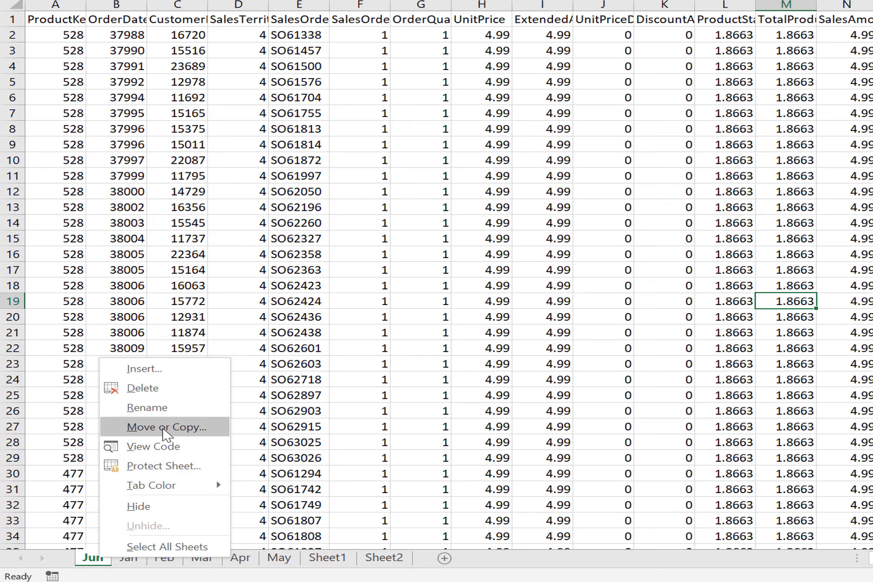
click(165, 427)
click(33, 493)
click(153, 521)
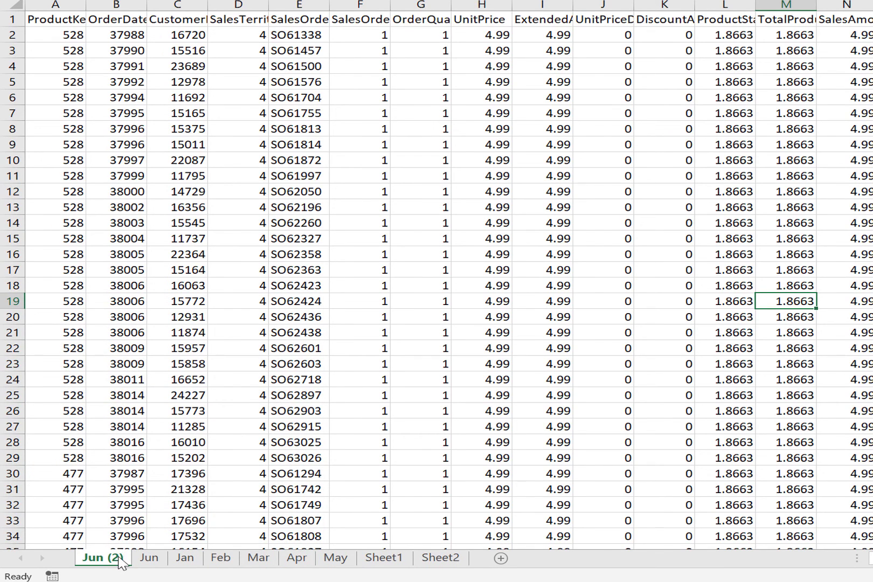
Step: Rename the copied sheet to Jul, then close Excel saving the changes
double_click(119, 560)
text(Jul)
key(Return)
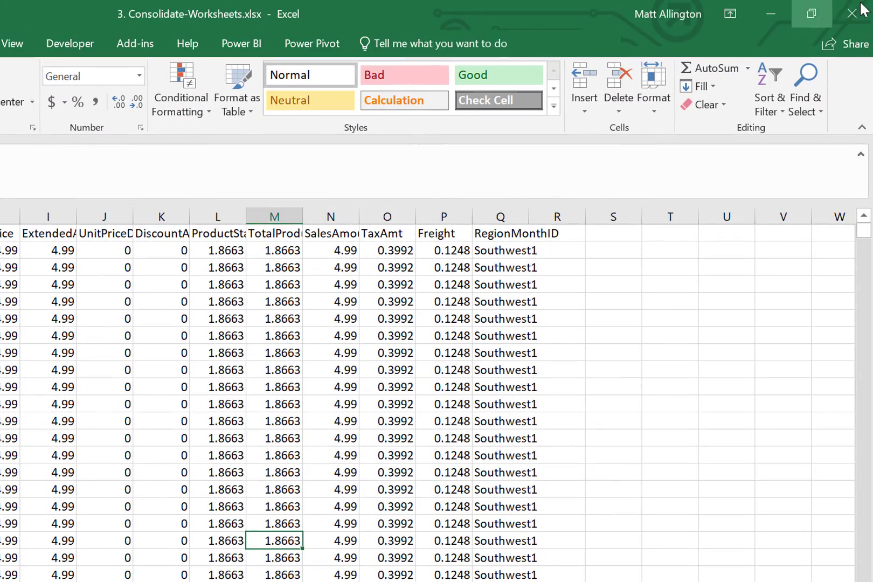
click(862, 10)
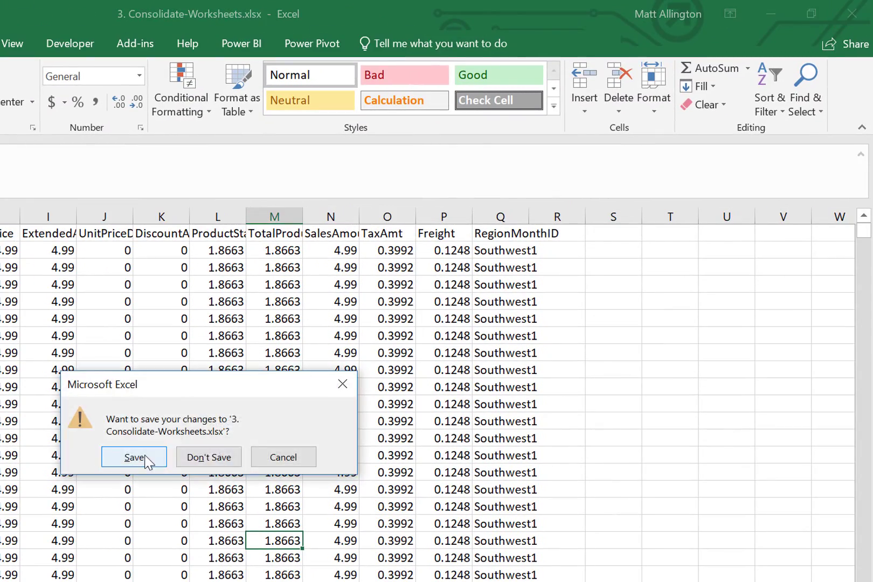
click(135, 457)
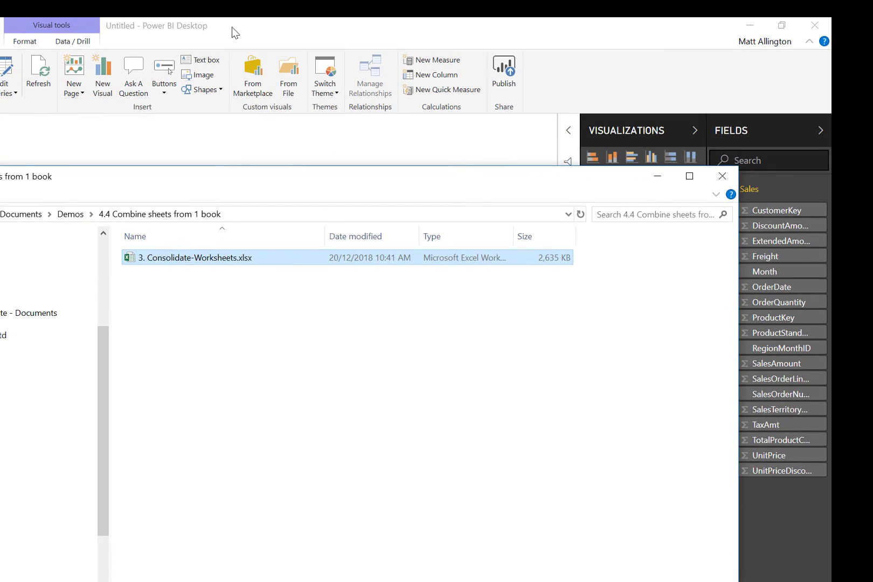
Step: Refresh the Power BI report to load the Jul row and enlarge the table so every month shows
click(235, 32)
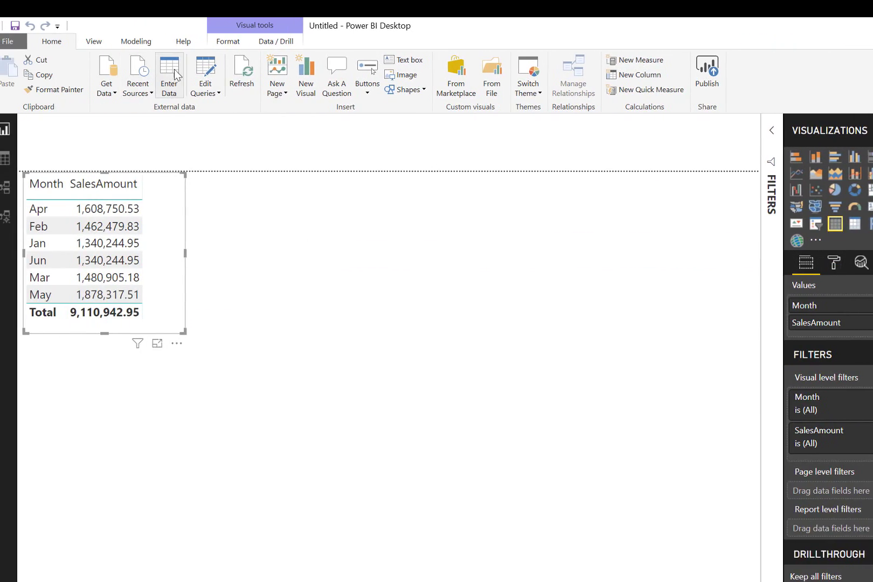
click(253, 75)
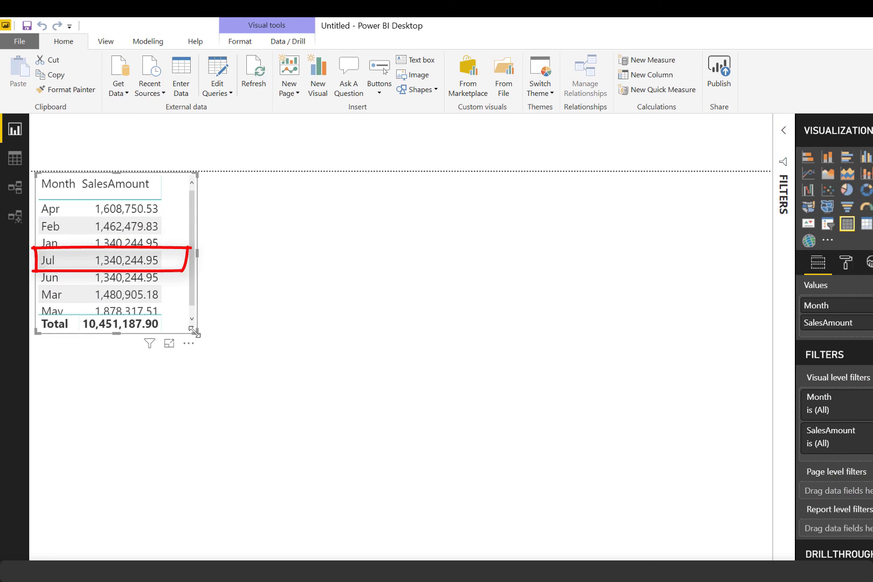
drag(198, 335, 190, 406)
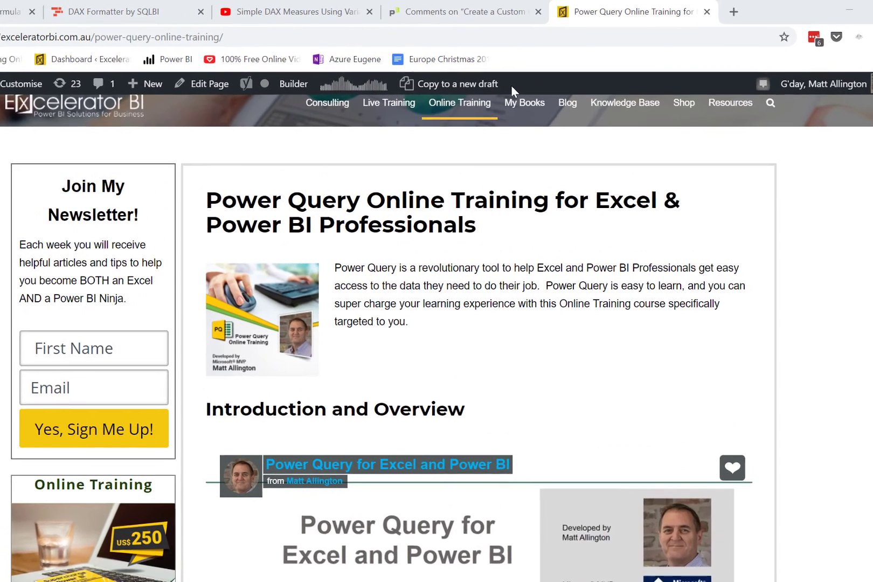
Step: Show the Online Training course list on the Power Query Online Training page in Chrome
mouse_move(507, 91)
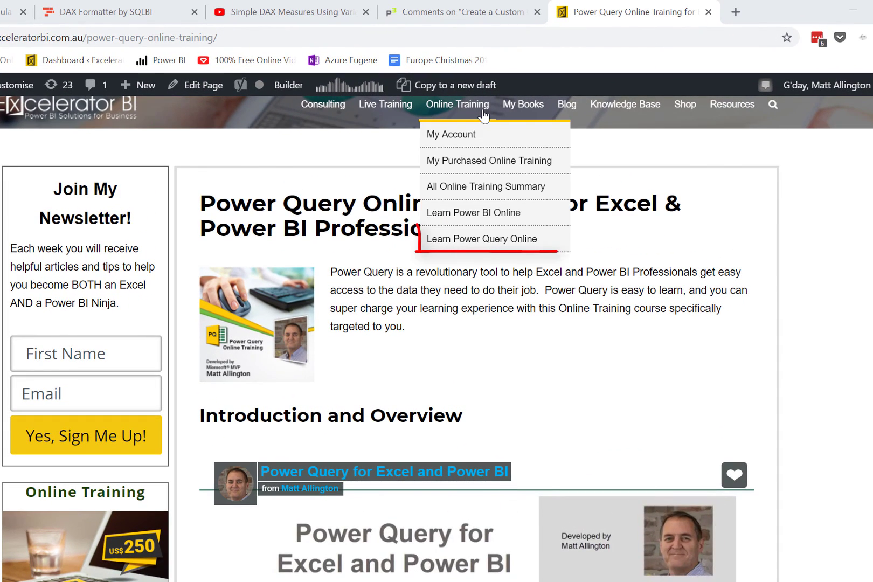